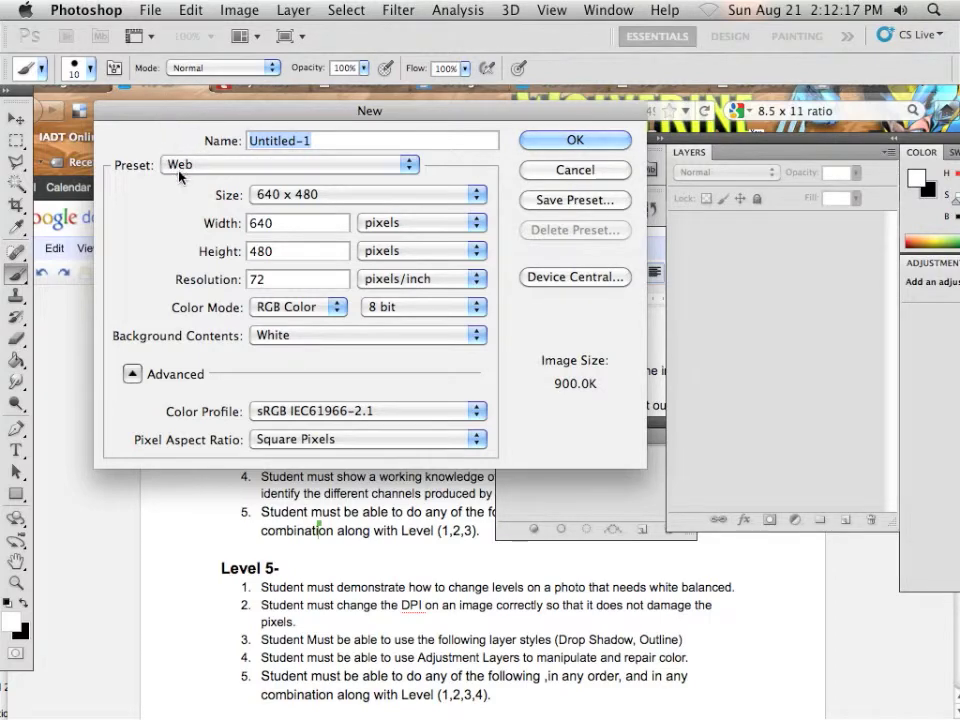
- Create a new 640 x 480 pixel web document and draw a roughly square rectangular marquee selection in the canvas's upper-left area
{"action": "left_click", "coordinate": [555, 146]}
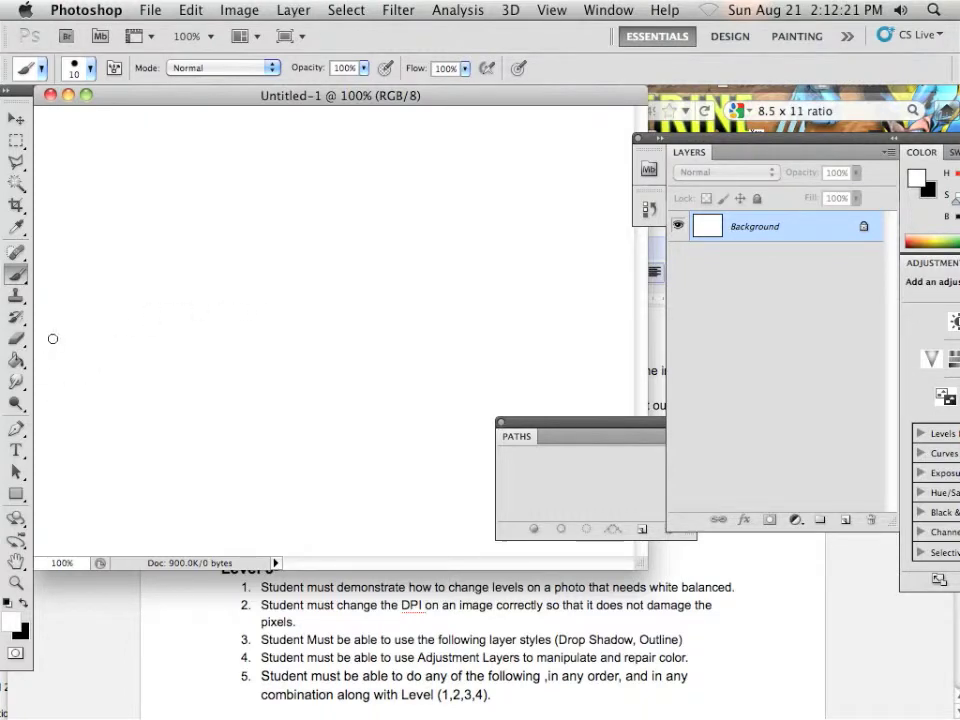
{"action": "left_click", "coordinate": [16, 140]}
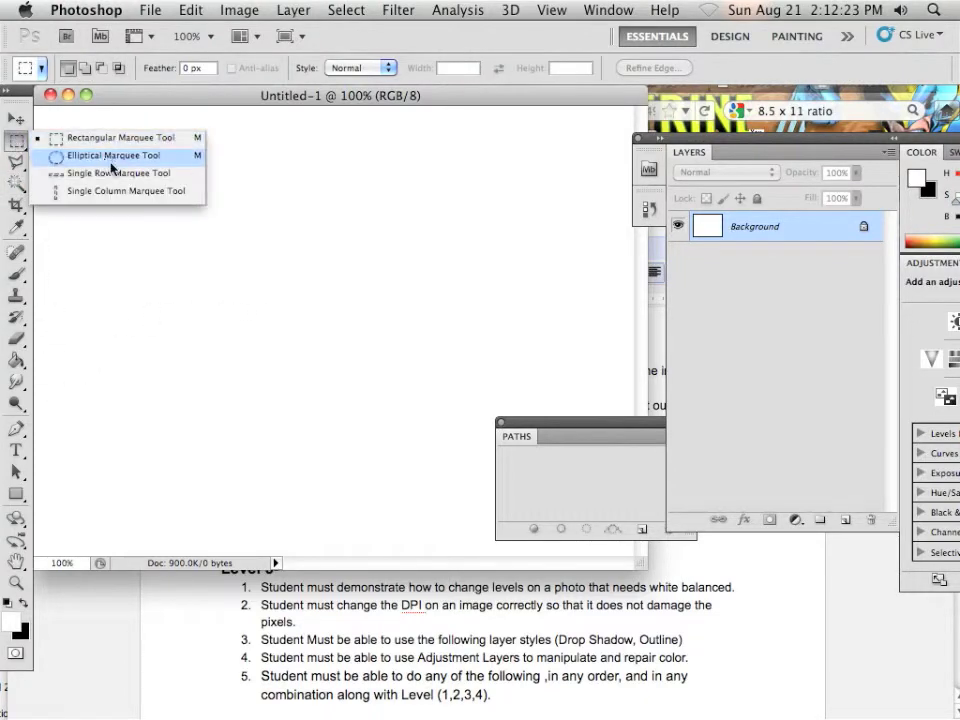
{"action": "left_click", "coordinate": [93, 140]}
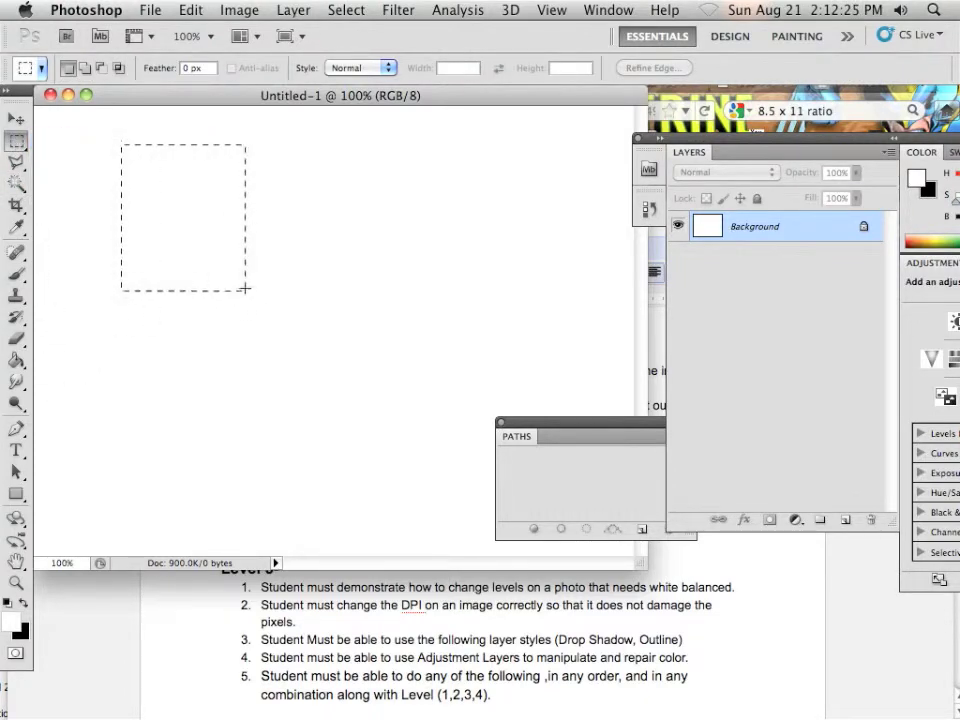
{"action": "left_click_drag", "start_coordinate": [245, 289], "coordinate": [262, 288]}
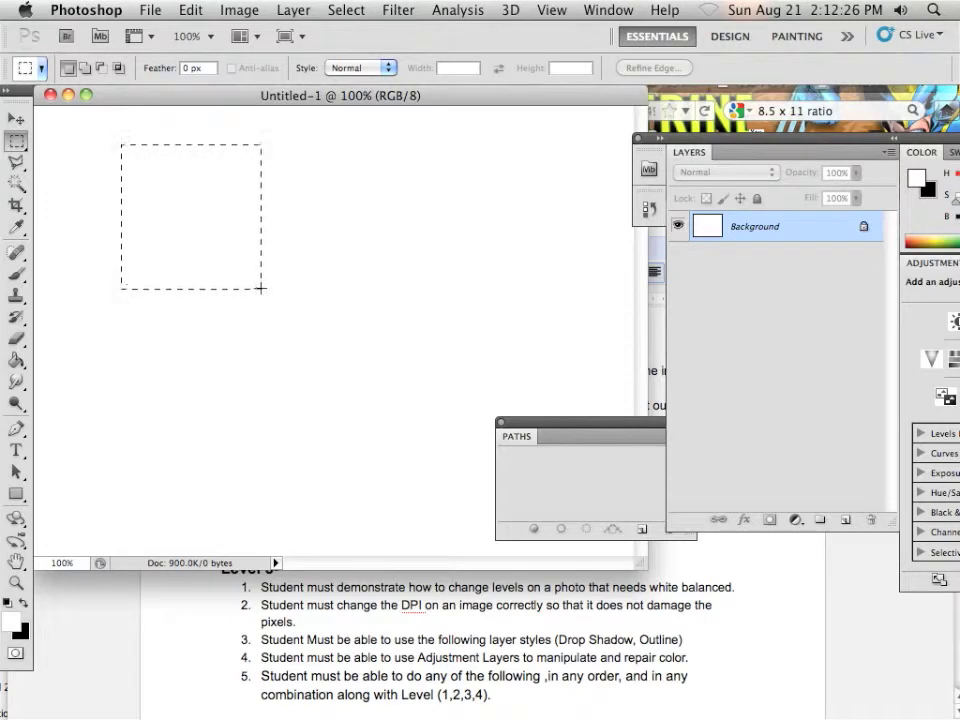
- Add a new layer and fill the square selection on it with white using the Paint Bucket
{"action": "left_click", "coordinate": [16, 362]}
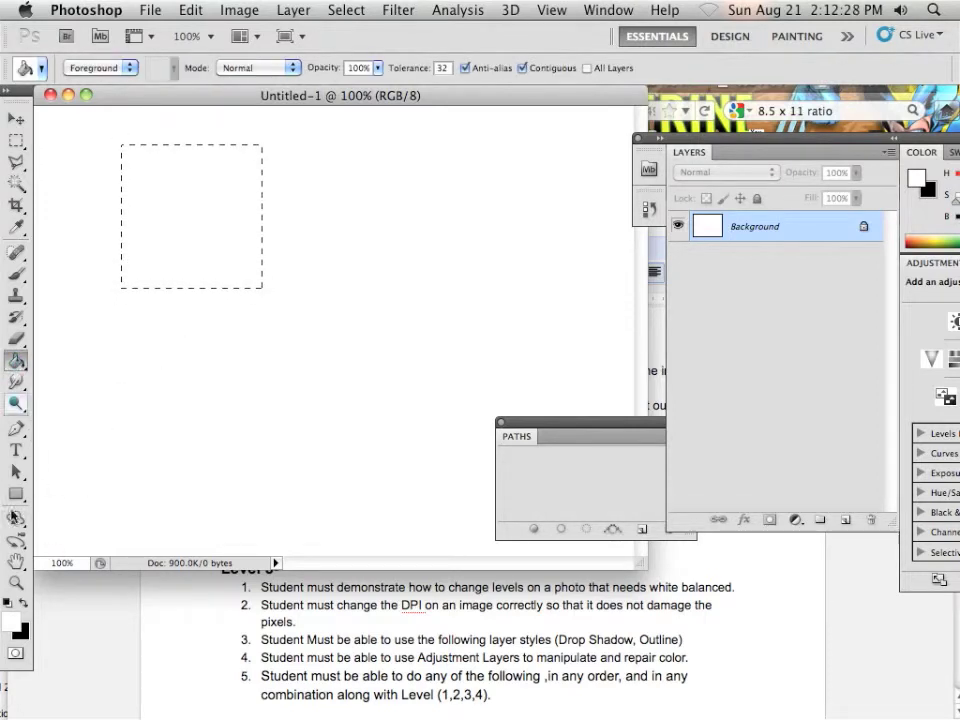
{"action": "left_click", "coordinate": [845, 521]}
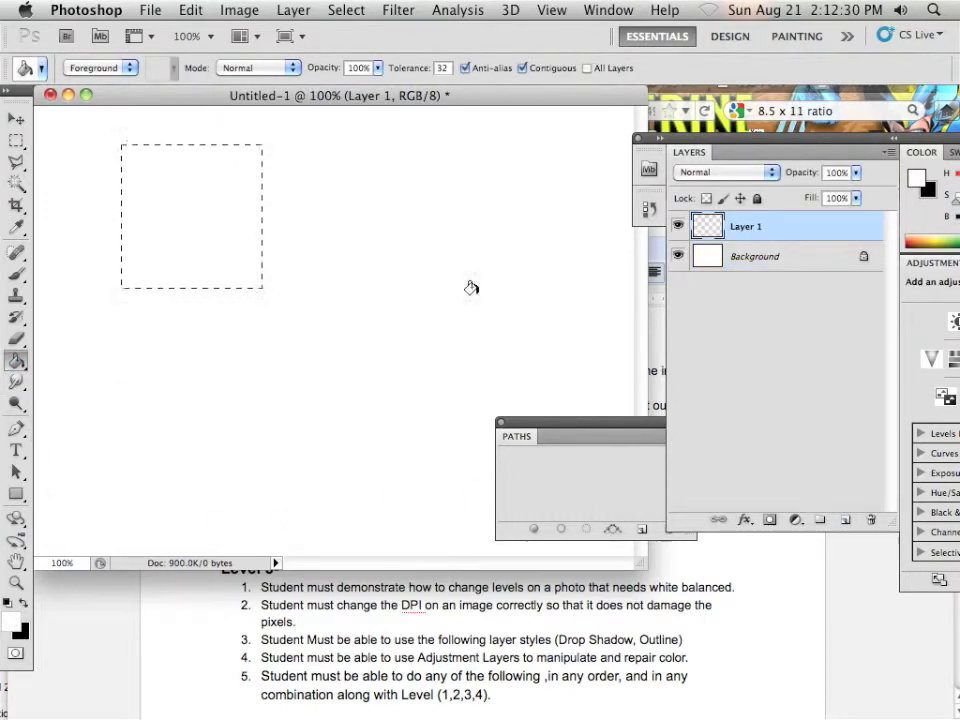
{"action": "left_click", "coordinate": [174, 219]}
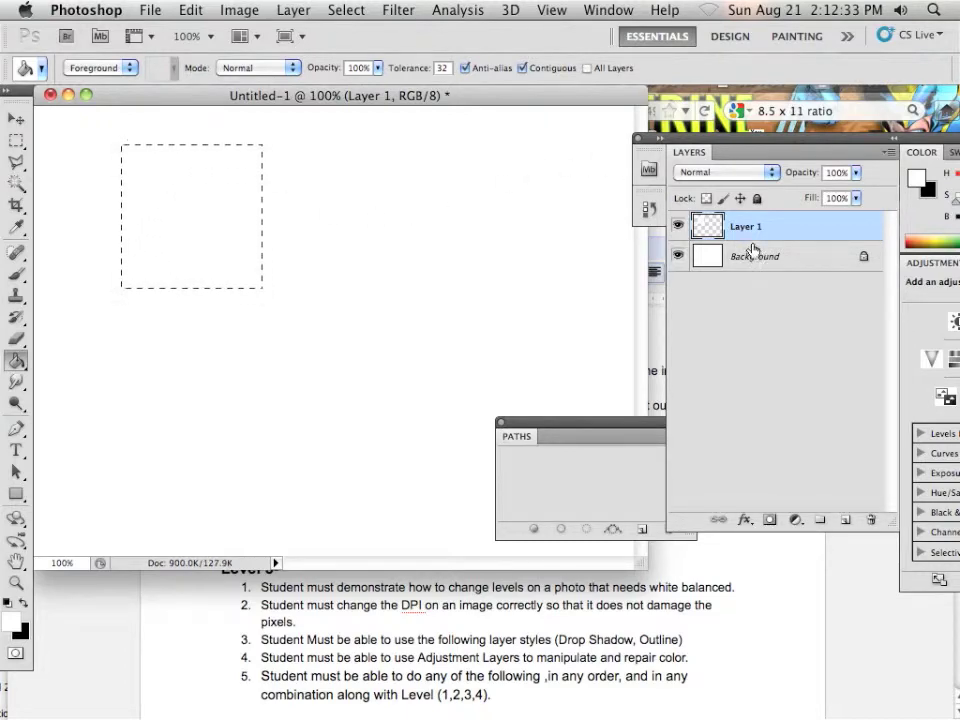
- Apply a 24 px black outside Stroke layer style to Layer 1
{"action": "double_click", "coordinate": [790, 231]}
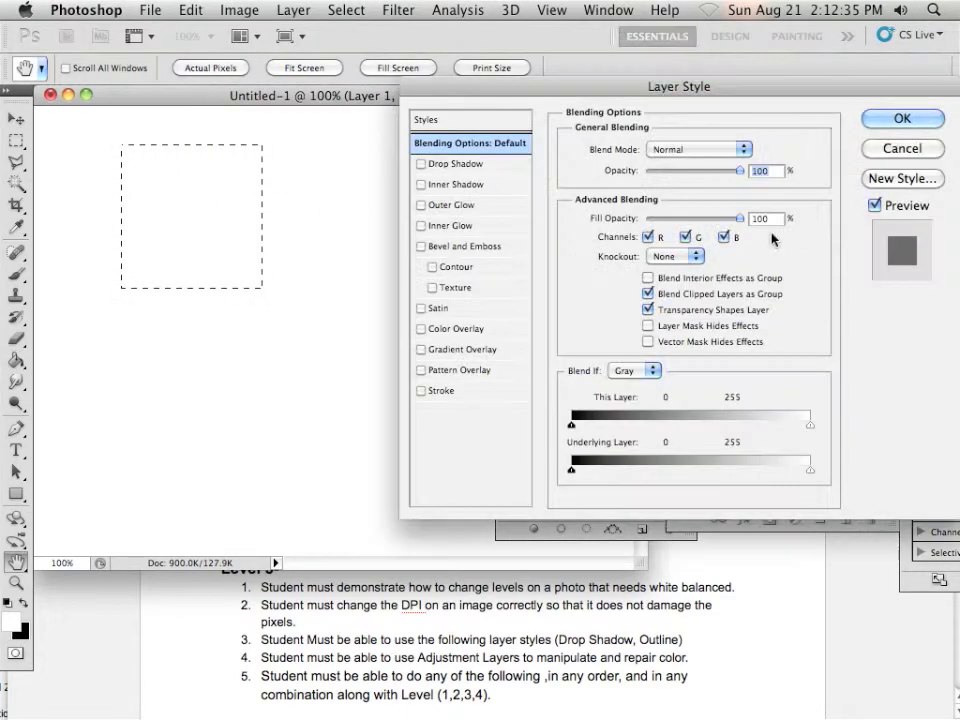
{"action": "left_click", "coordinate": [392, 390]}
{"action": "left_click_drag", "start_coordinate": [624, 146], "coordinate": [637, 155]}
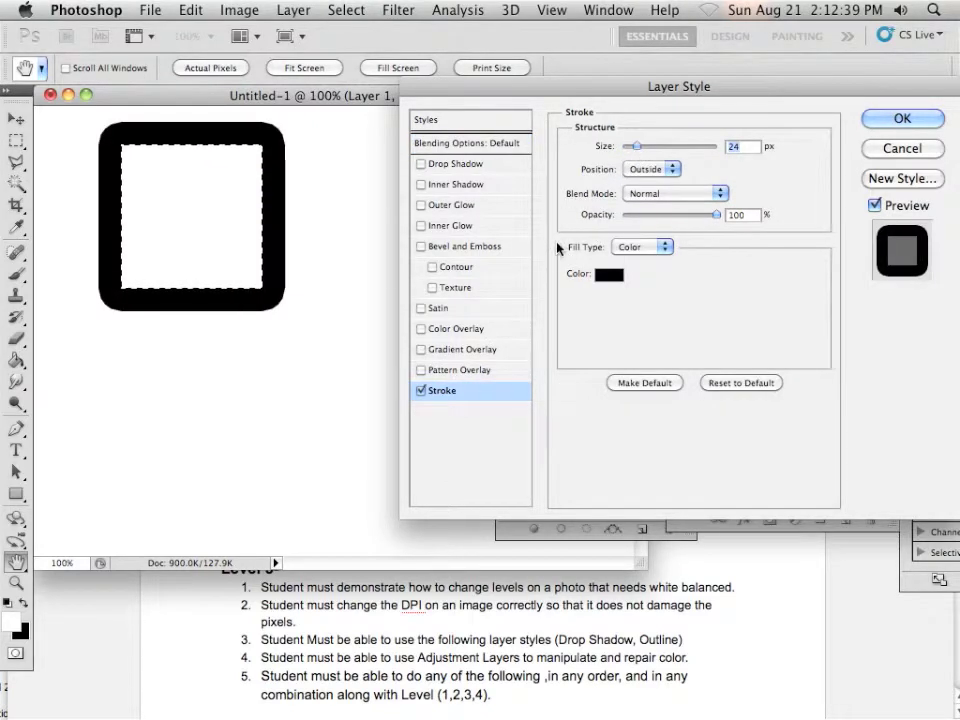
{"action": "left_click", "coordinate": [898, 122]}
{"action": "key", "text": "g"}
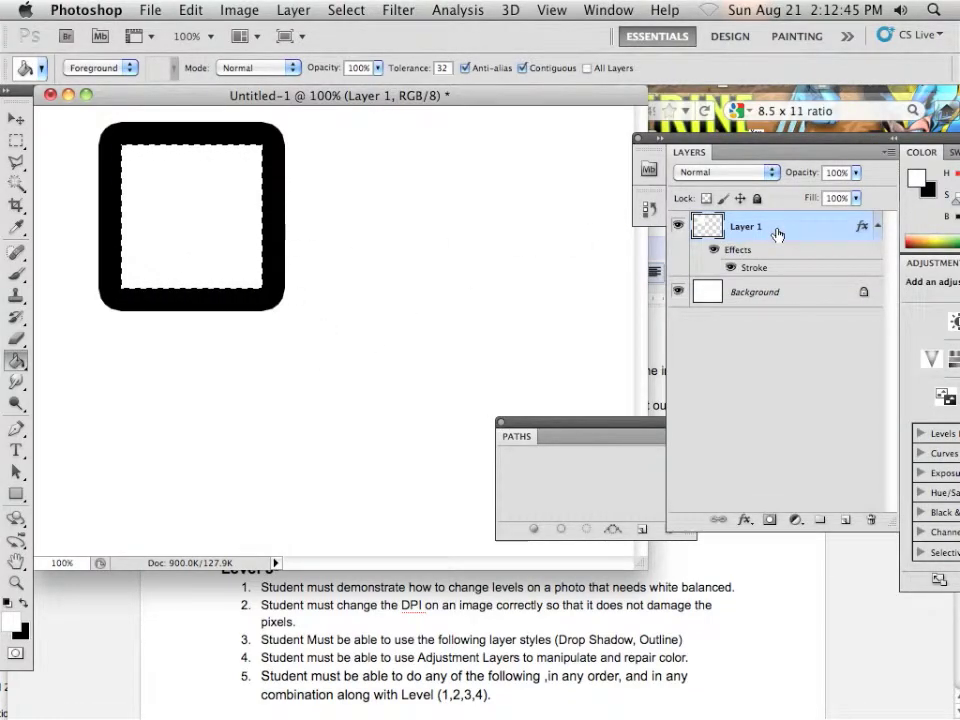
- Select a triangle beside the square with the Polygonal Lasso and fill it with white on Layer 1
{"action": "left_click", "coordinate": [16, 161]}
{"action": "left_click", "coordinate": [418, 172]}
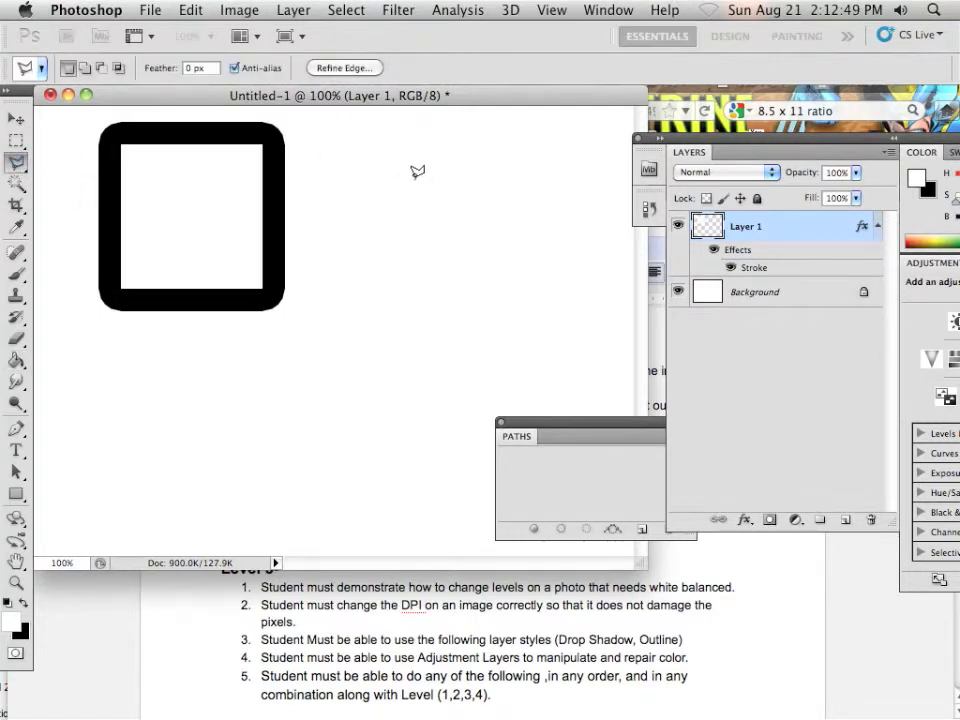
{"action": "left_click", "coordinate": [321, 320]}
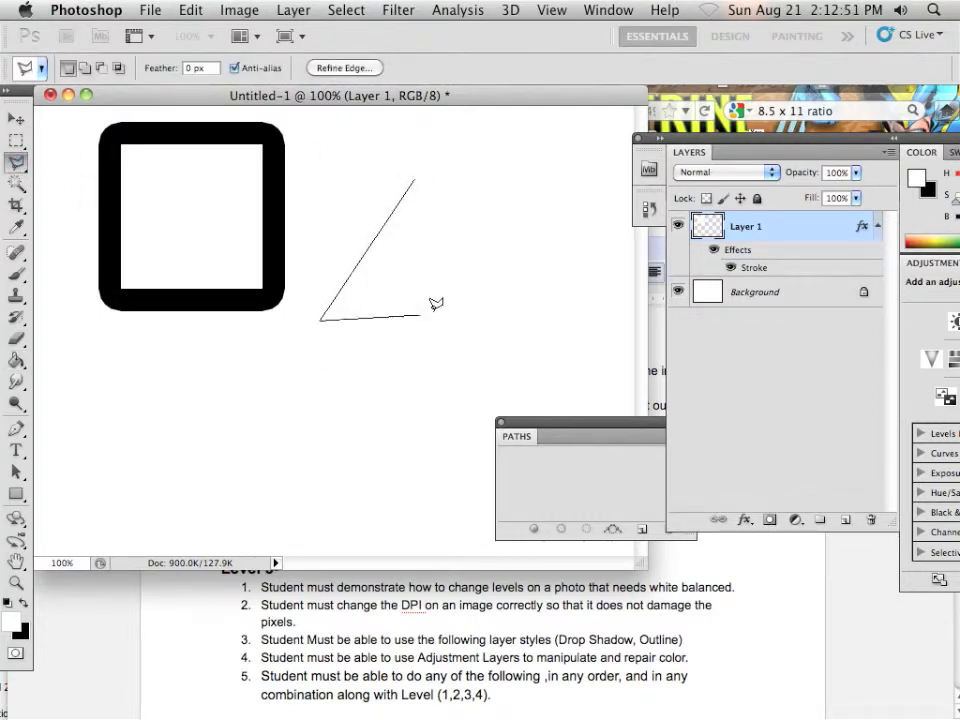
{"action": "left_click", "coordinate": [500, 321]}
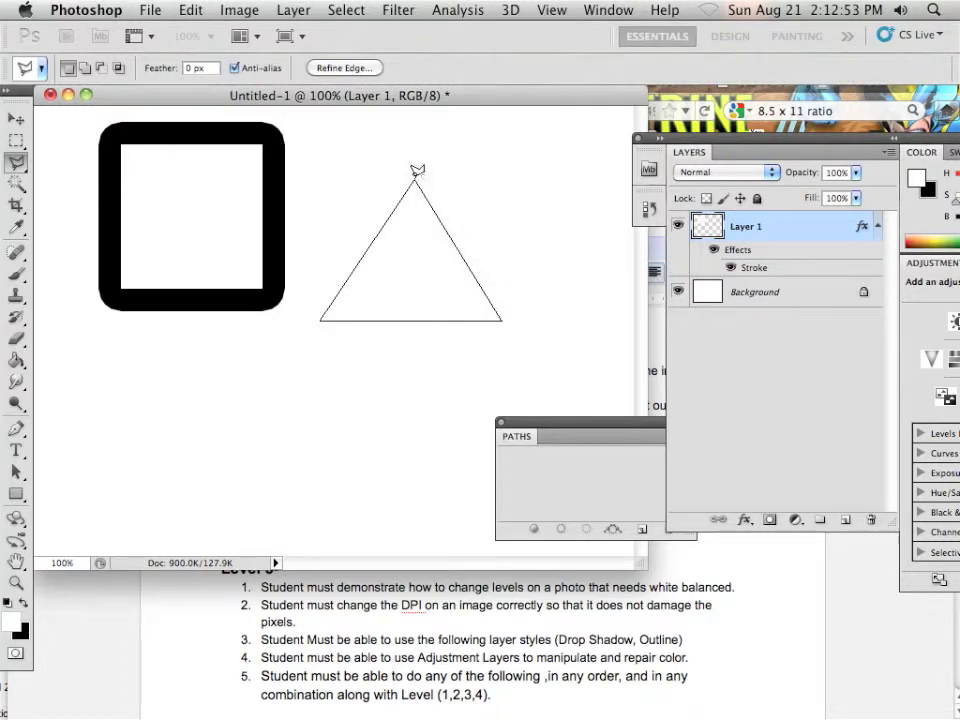
{"action": "left_click", "coordinate": [414, 178]}
{"action": "left_click", "coordinate": [16, 360]}
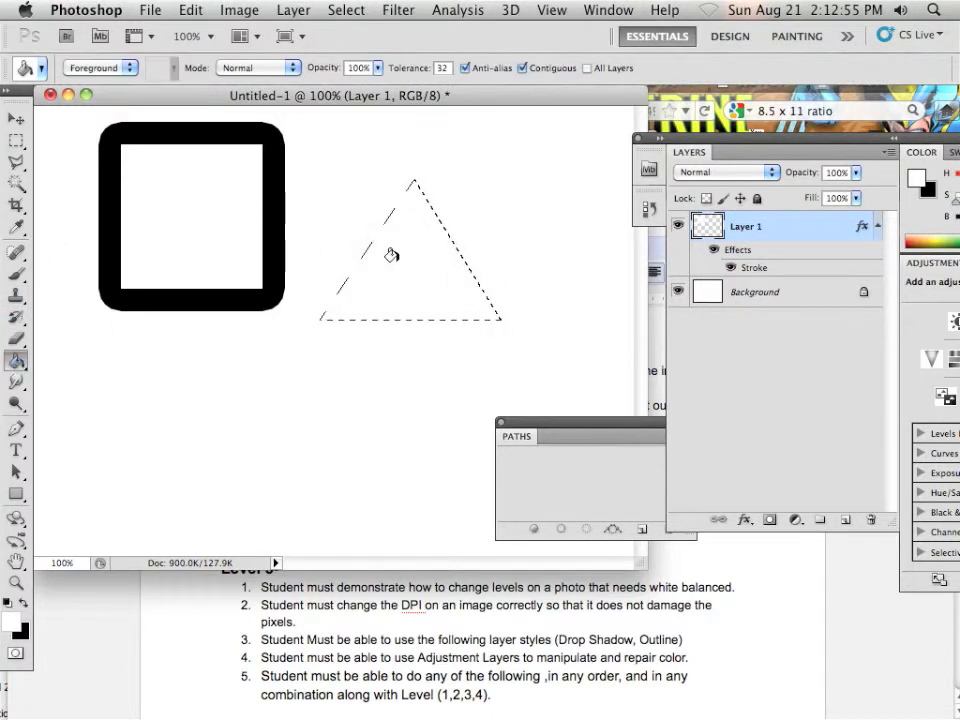
{"action": "left_click", "coordinate": [392, 252]}
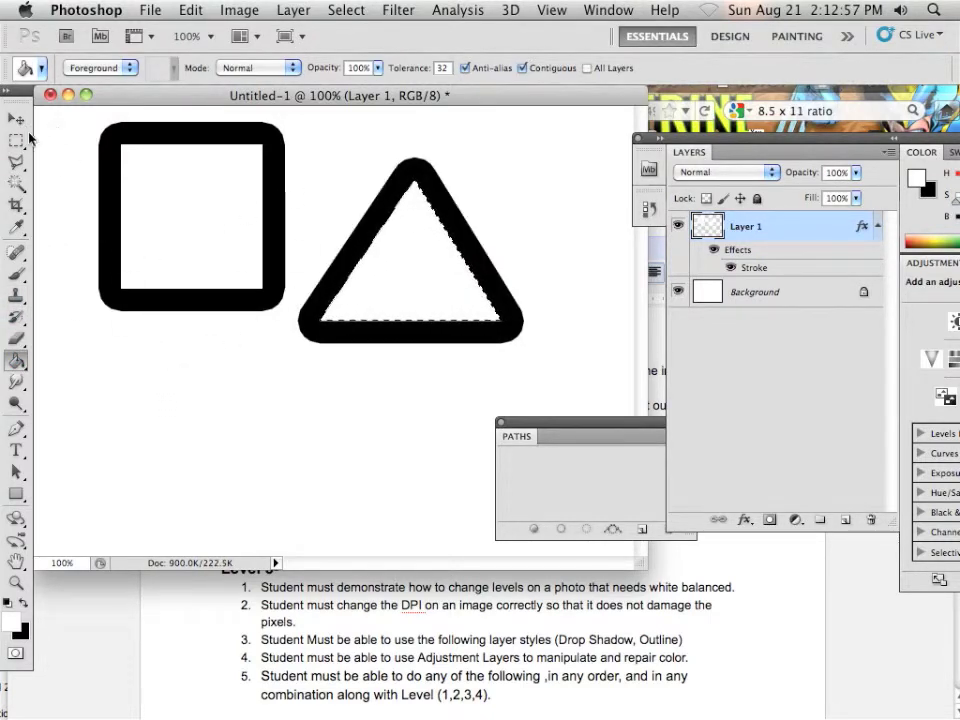
- Deselect the triangle and paint a wavy white stroke below the shapes with a 50 px brush on Layer 1
{"action": "left_click", "coordinate": [16, 119]}
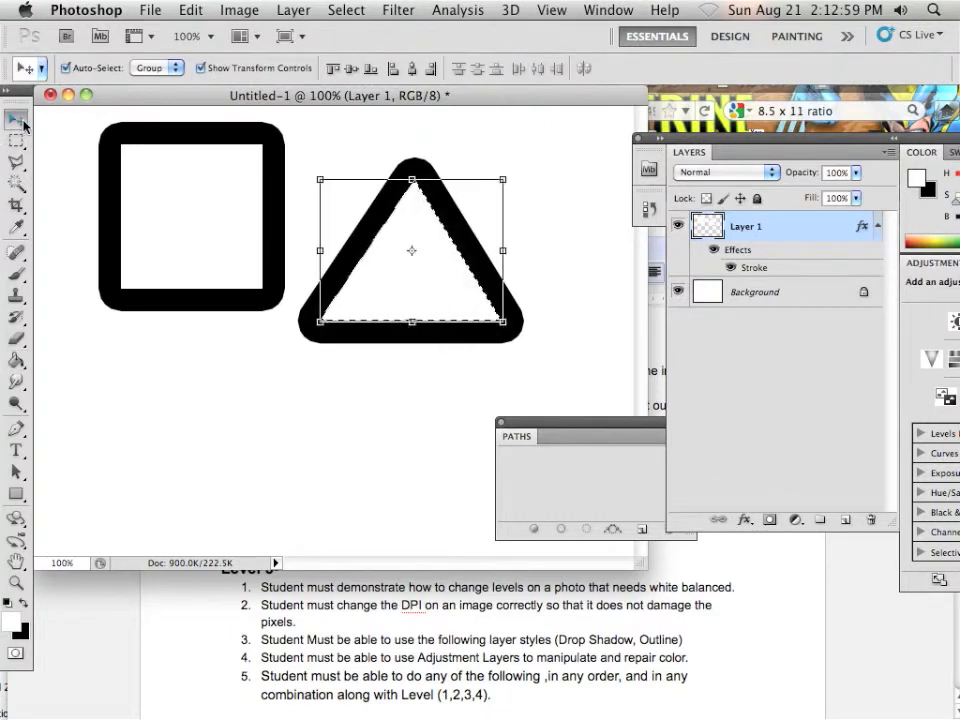
{"action": "left_click", "coordinate": [16, 272]}
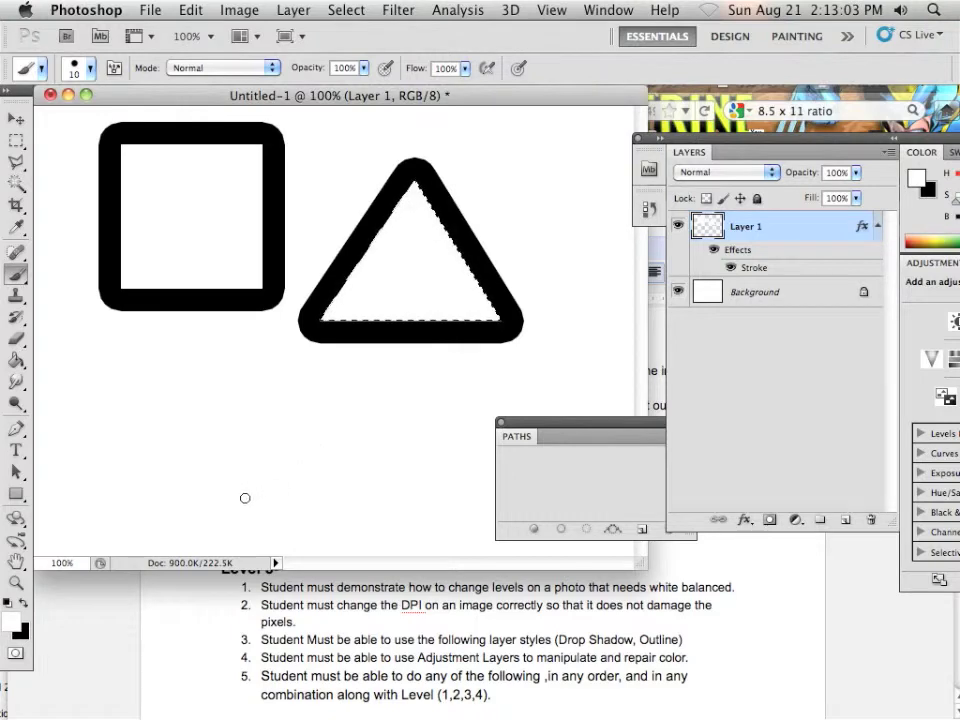
{"action": "key", "text": "bracketright"}
{"action": "key", "text": "bracketright"}
{"action": "key", "text": "bracketright"}
{"action": "key", "text": "bracketright"}
{"action": "key", "text": "bracketright"}
{"action": "key", "text": "bracketright"}
{"action": "key", "text": "bracketright"}
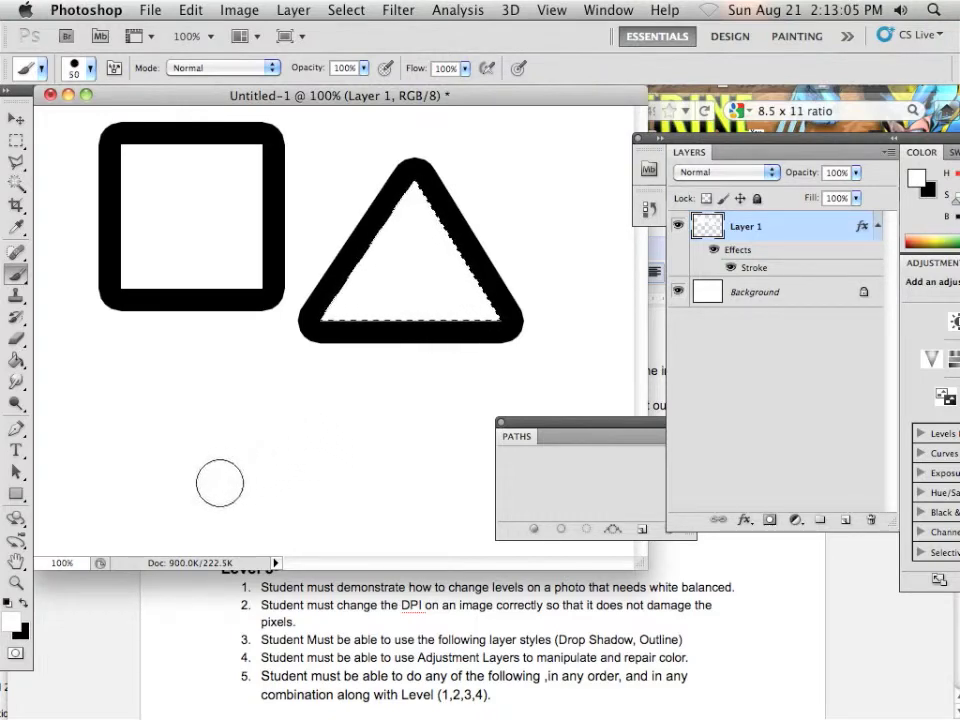
{"action": "left_click", "coordinate": [355, 11]}
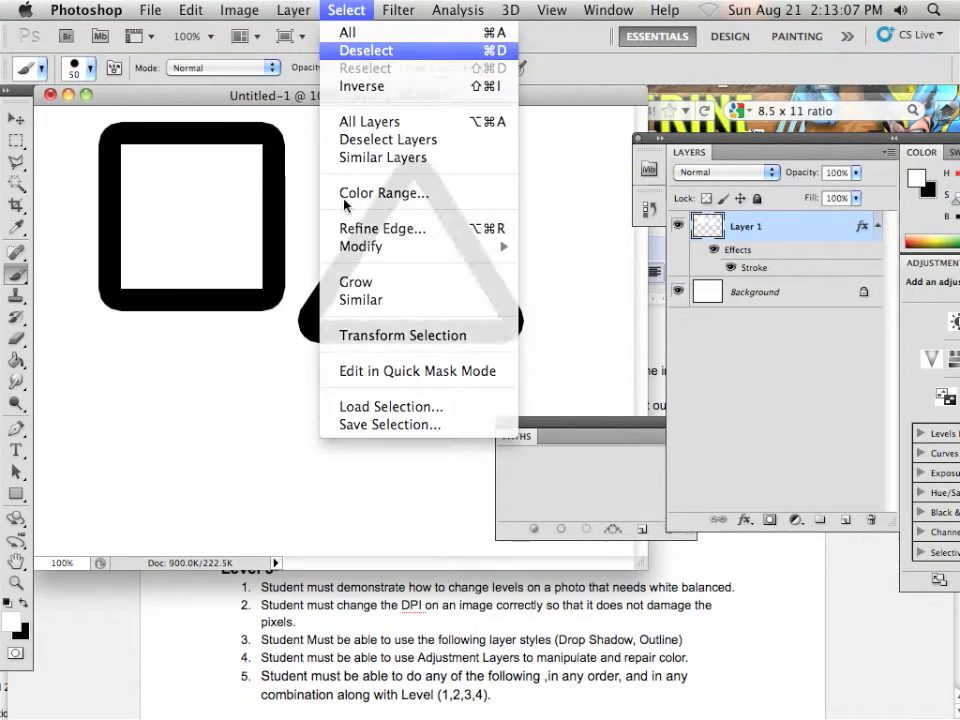
{"action": "left_click", "coordinate": [360, 51]}
{"action": "mouse_move", "coordinate": [167, 480]}
{"action": "left_mouse_down"}
{"action": "mouse_move", "coordinate": [177, 445]}
{"action": "mouse_move", "coordinate": [214, 467]}
{"action": "mouse_move", "coordinate": [253, 519]}
{"action": "mouse_move", "coordinate": [361, 440]}
{"action": "mouse_move", "coordinate": [403, 459]}
{"action": "left_mouse_up"}
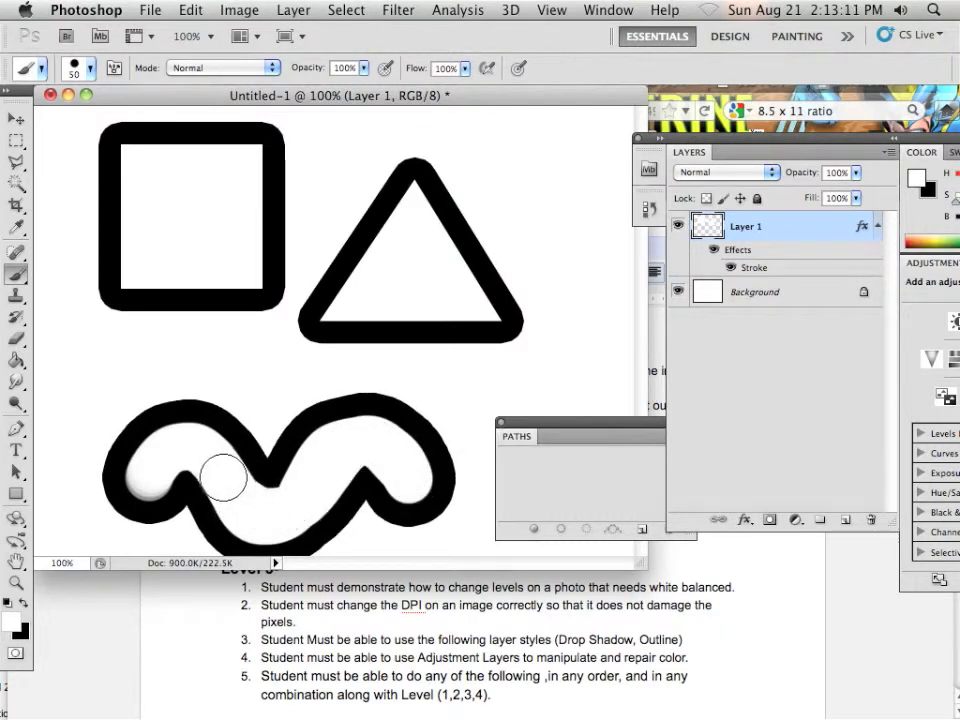
{"action": "left_click_drag", "start_coordinate": [154, 467], "coordinate": [141, 476]}
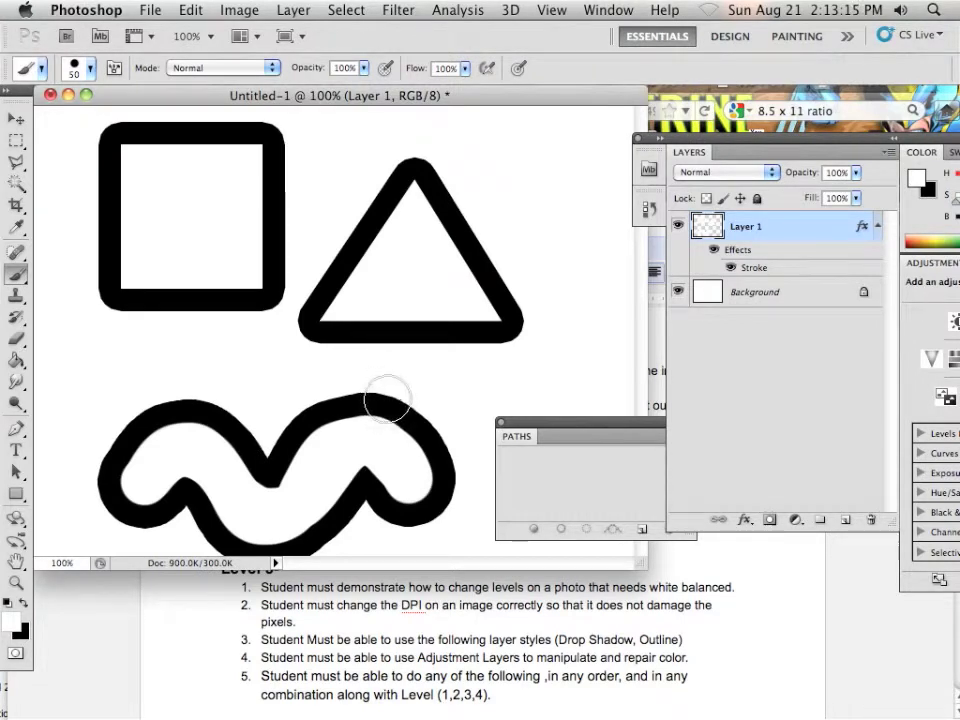
- Set the foreground color to bright green (1eff00) and fill the Background layer with it using the Paint Bucket
{"action": "left_click", "coordinate": [801, 304]}
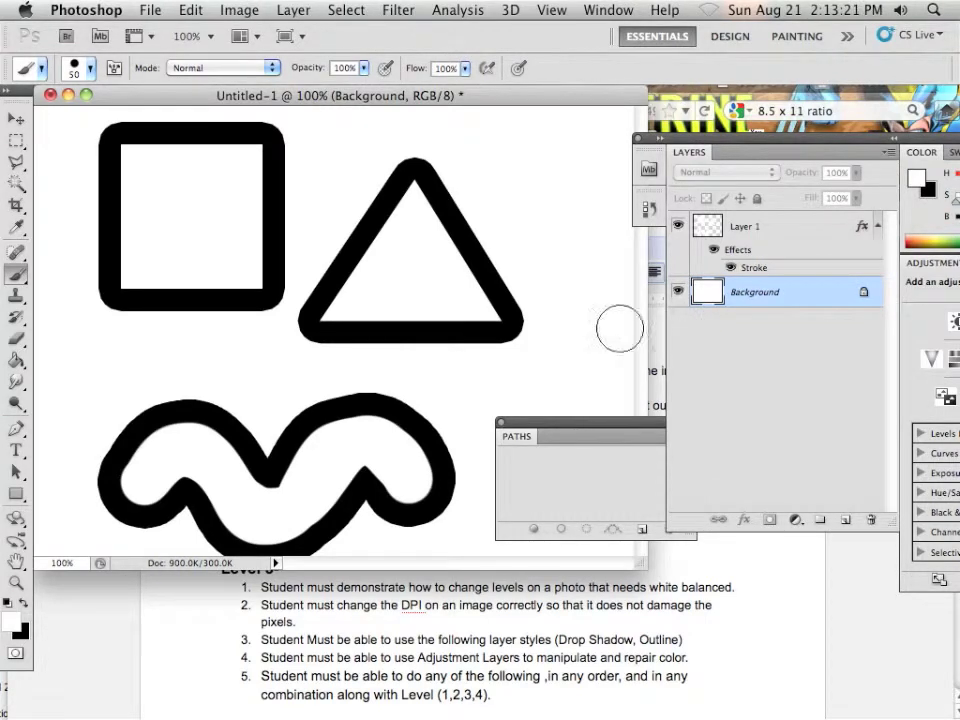
{"action": "left_click", "coordinate": [15, 356]}
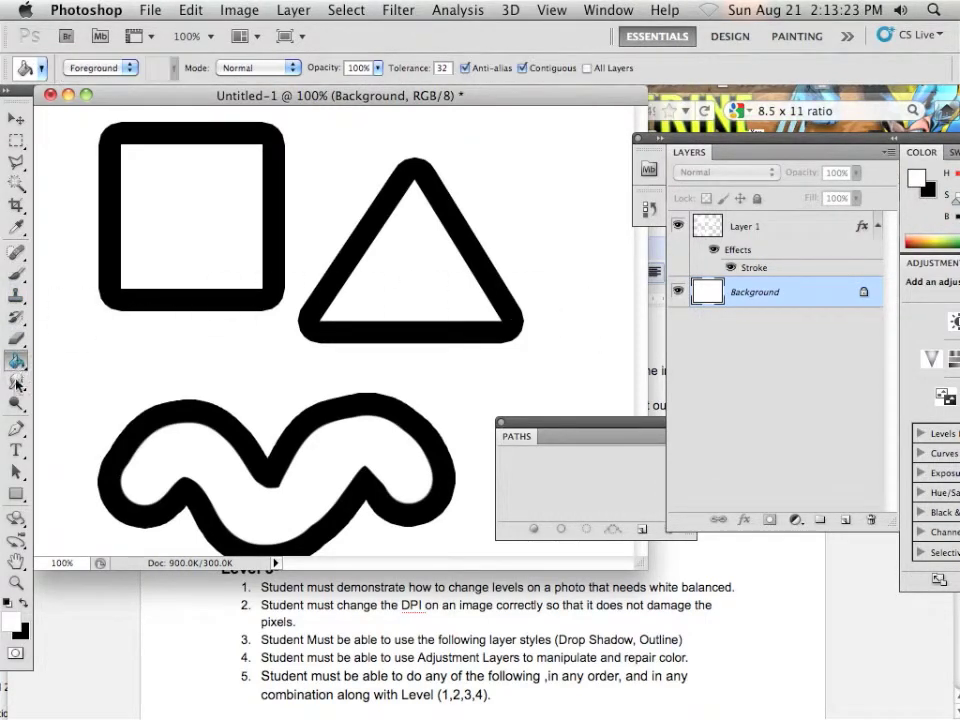
{"action": "left_click", "coordinate": [11, 621]}
{"action": "left_click", "coordinate": [383, 401]}
{"action": "left_click_drag", "start_coordinate": [383, 401], "coordinate": [465, 240]}
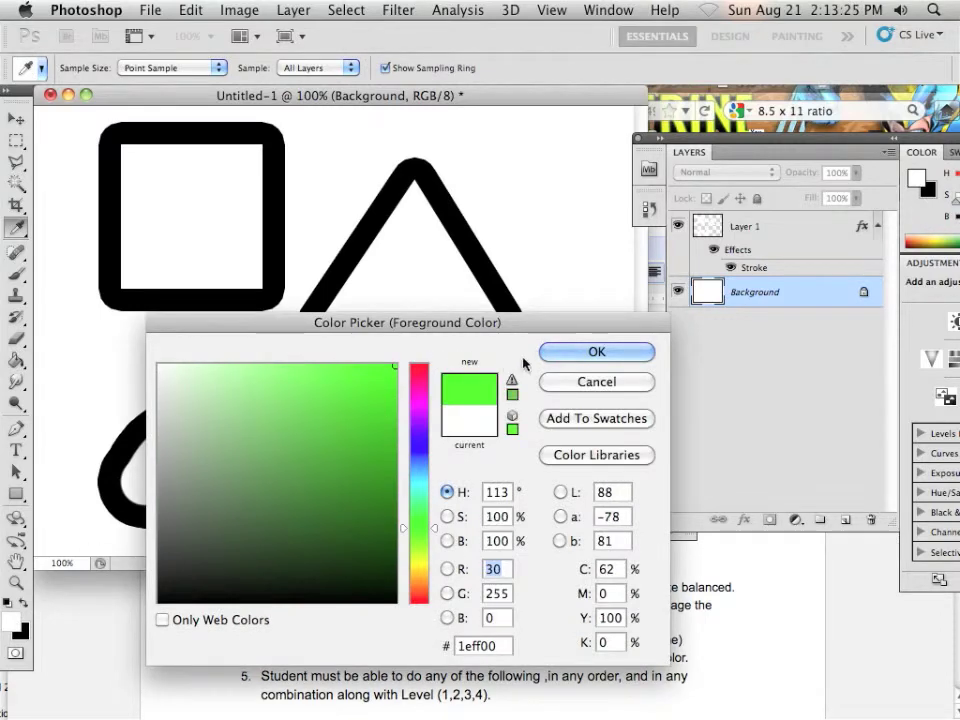
{"action": "key", "text": "Return"}
{"action": "left_click", "coordinate": [412, 345]}
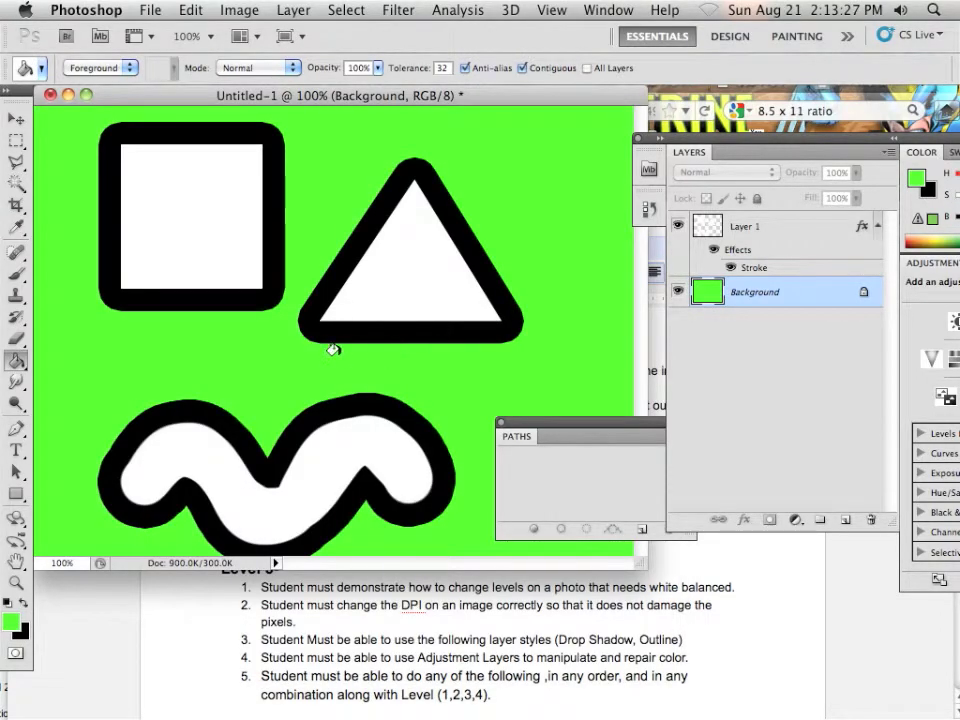
- Set the blend mode of Layer 1 to Multiply
{"action": "left_click", "coordinate": [20, 121]}
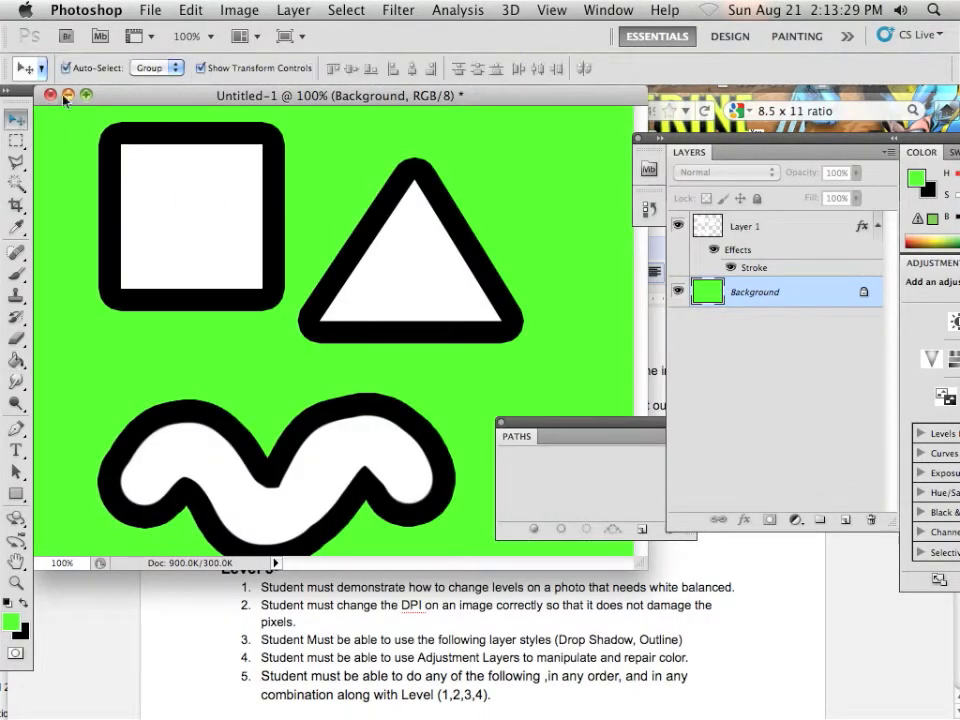
{"action": "left_click", "coordinate": [767, 234]}
{"action": "left_click", "coordinate": [718, 172]}
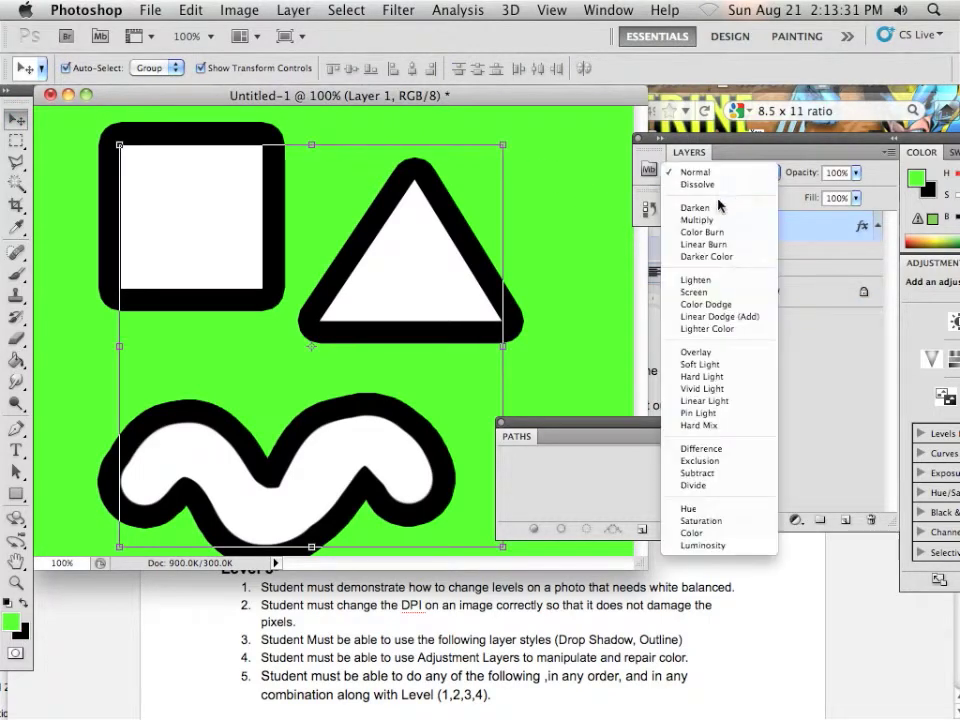
{"action": "key", "text": "Escape"}
{"action": "key", "text": "shift+alt+m"}
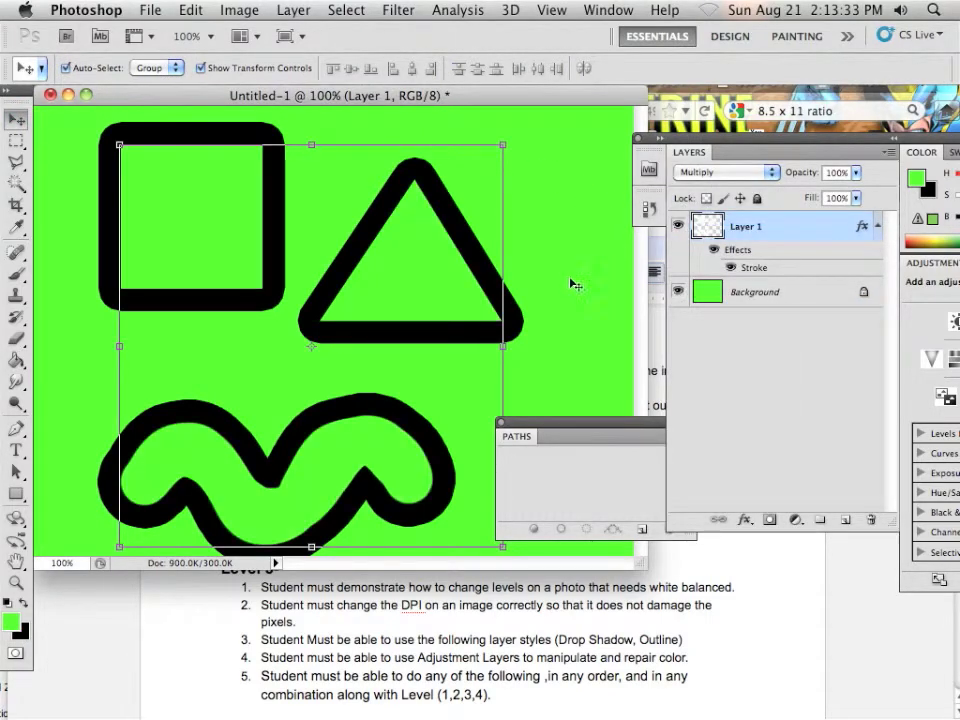
- Scale the Layer 1 shapes proportionally to 71.50%, reposition them in the canvas's upper-left area and apply the transformation
{"action": "left_click_drag", "start_coordinate": [502, 146], "coordinate": [388, 260]}
{"action": "left_click_drag", "start_coordinate": [343, 358], "coordinate": [326, 274]}
{"action": "left_click", "coordinate": [16, 119]}
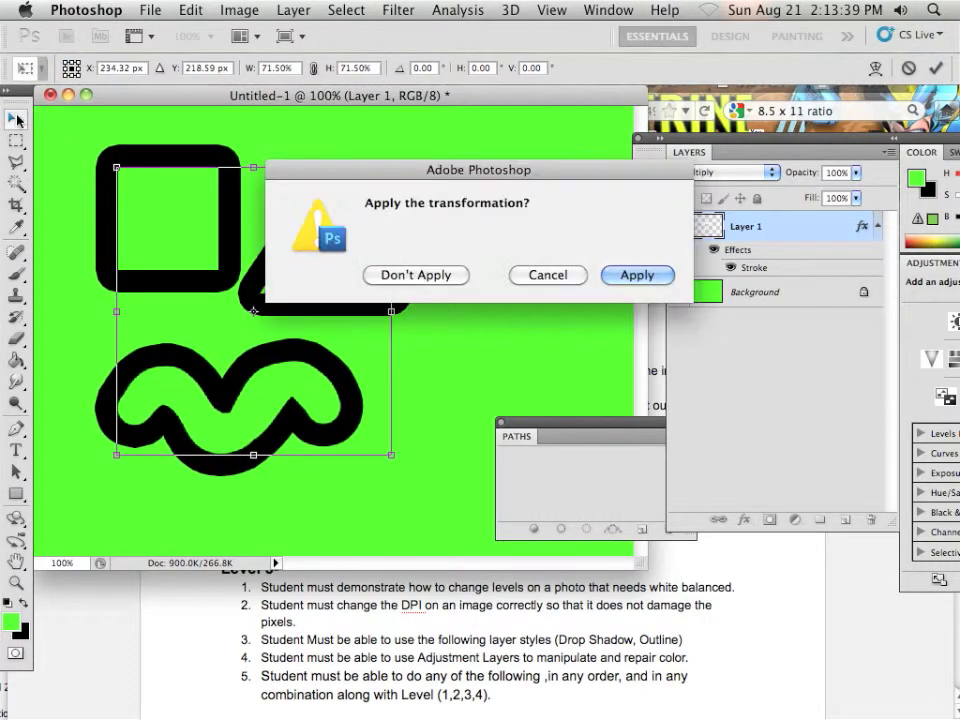
{"action": "left_click", "coordinate": [618, 276]}
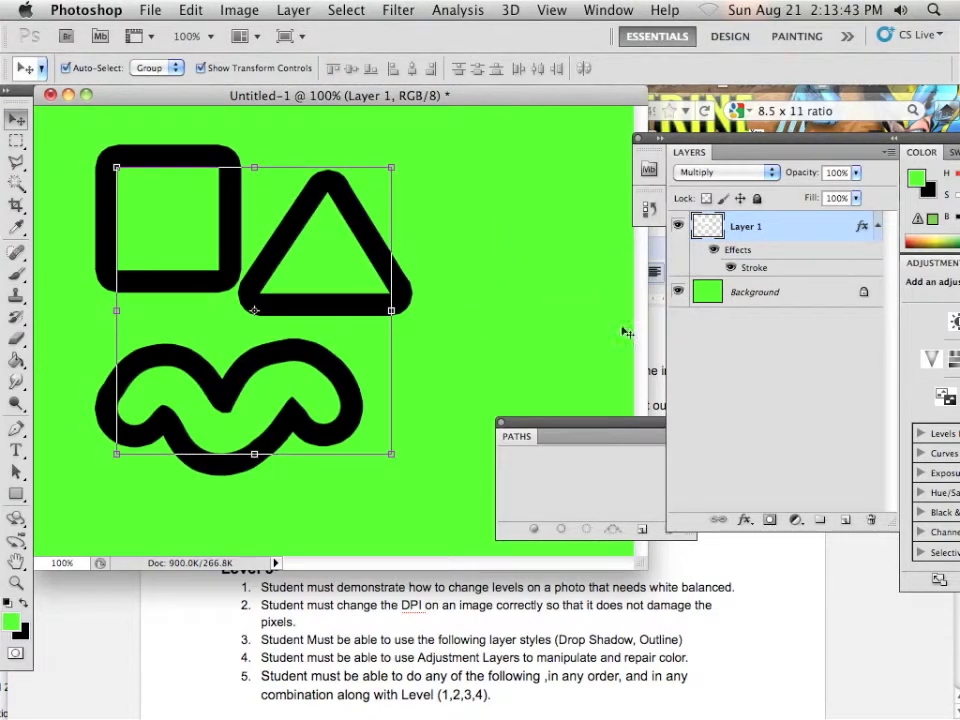
- Hide Layer 1 and draw an ellipse with the Ellipse Tool in Paths mode on a new layer, just below the canvas centre
{"action": "left_click", "coordinate": [678, 226]}
{"action": "left_click", "coordinate": [843, 520]}
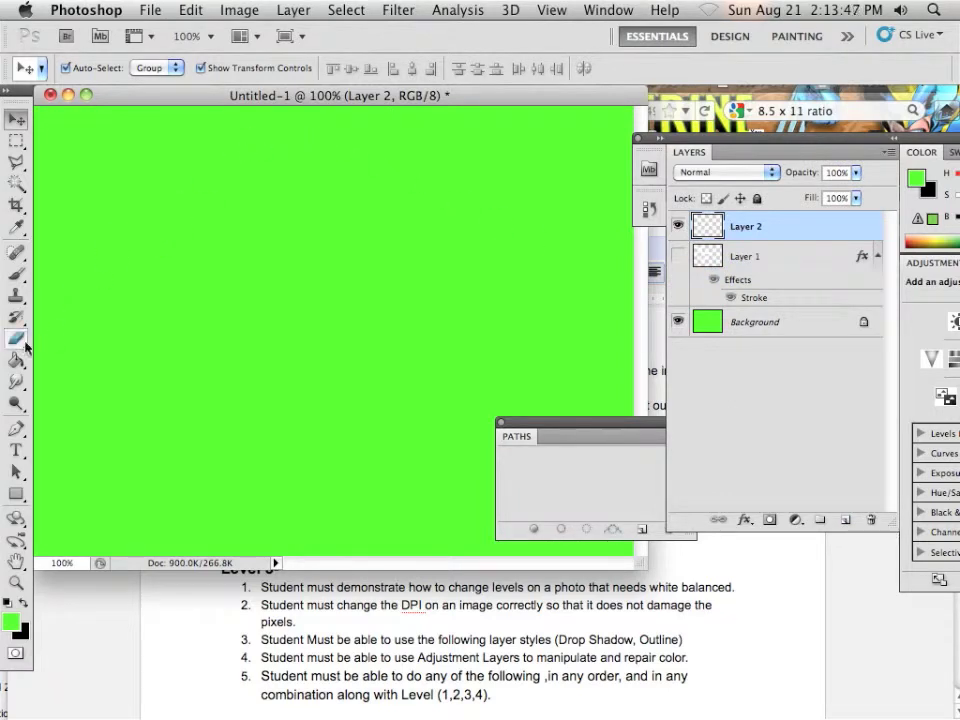
{"action": "left_click", "coordinate": [18, 494]}
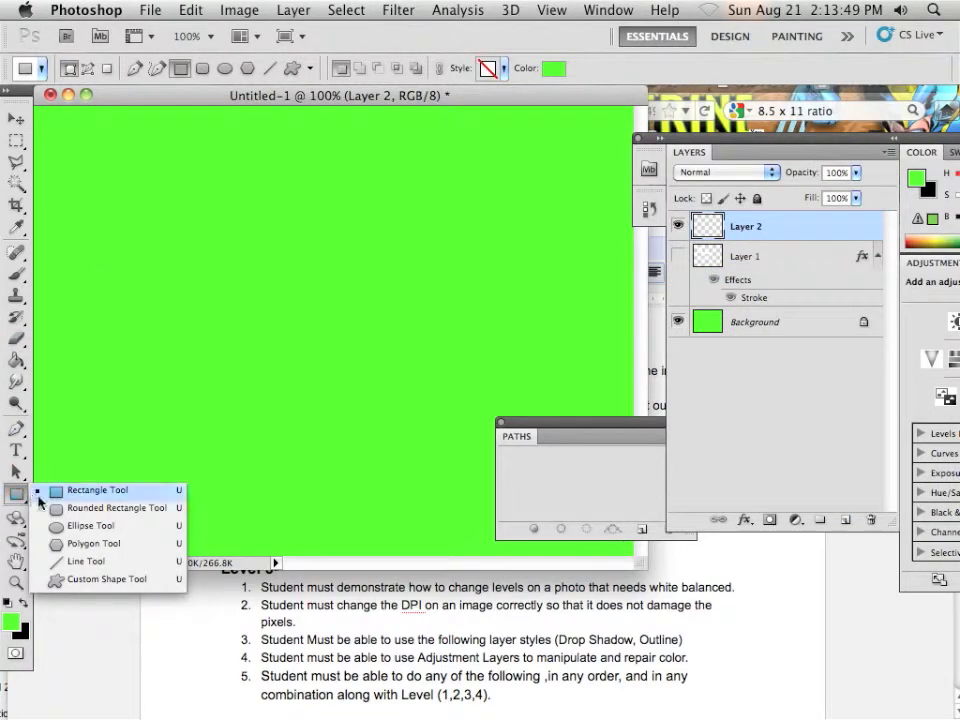
{"action": "left_click", "coordinate": [94, 529]}
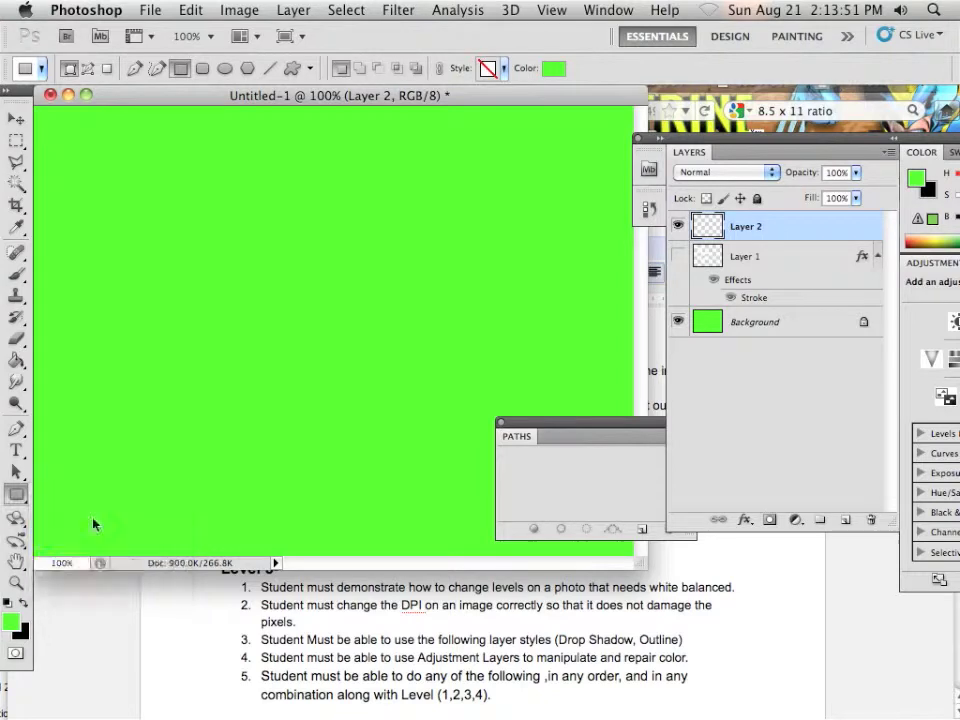
{"action": "left_click", "coordinate": [87, 68]}
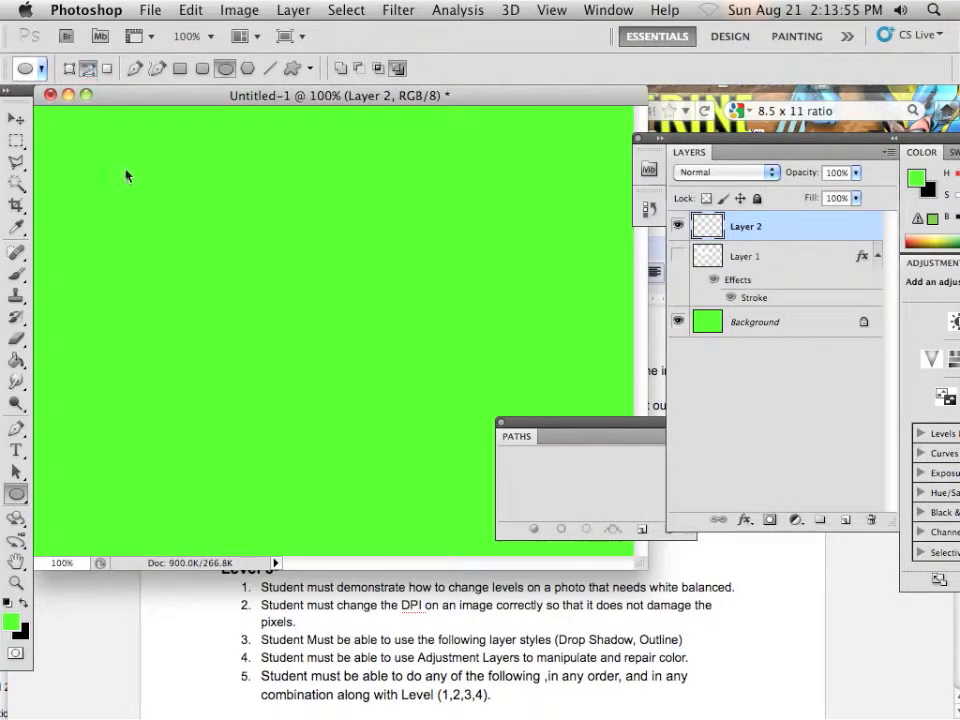
{"action": "left_click_drag", "start_coordinate": [257, 326], "coordinate": [408, 502]}
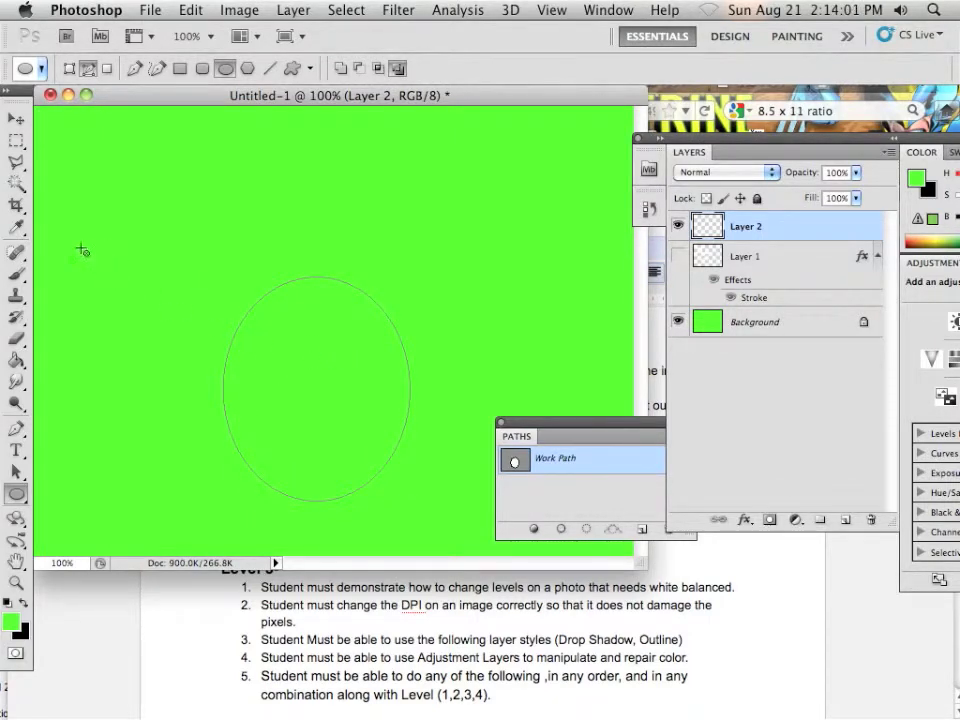
- Stroke the elliptical work path on Layer 2 in green using the Brush Tool at 15 px
{"action": "left_click", "coordinate": [16, 276]}
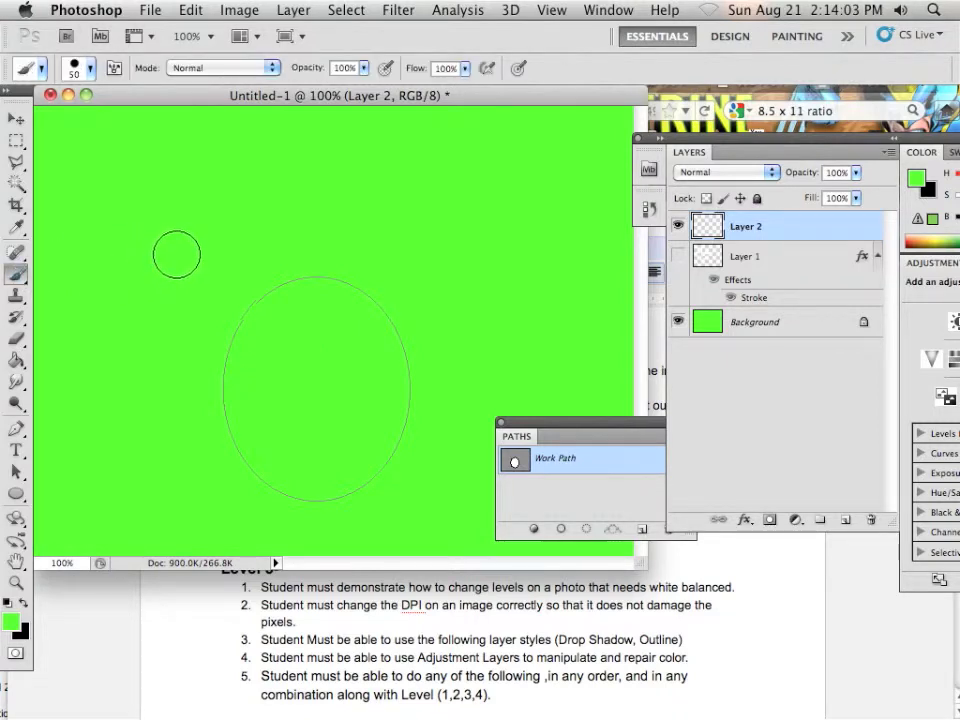
{"action": "key", "text": "bracketleft"}
{"action": "key", "text": "bracketleft"}
{"action": "key", "text": "bracketleft"}
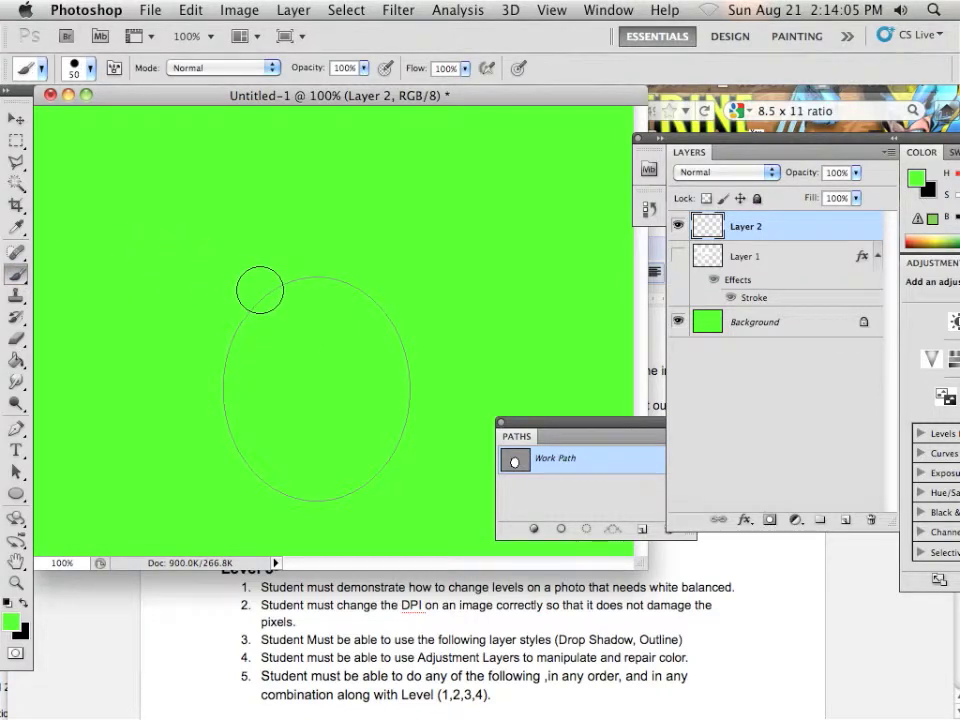
{"action": "key", "text": "bracketleft"}
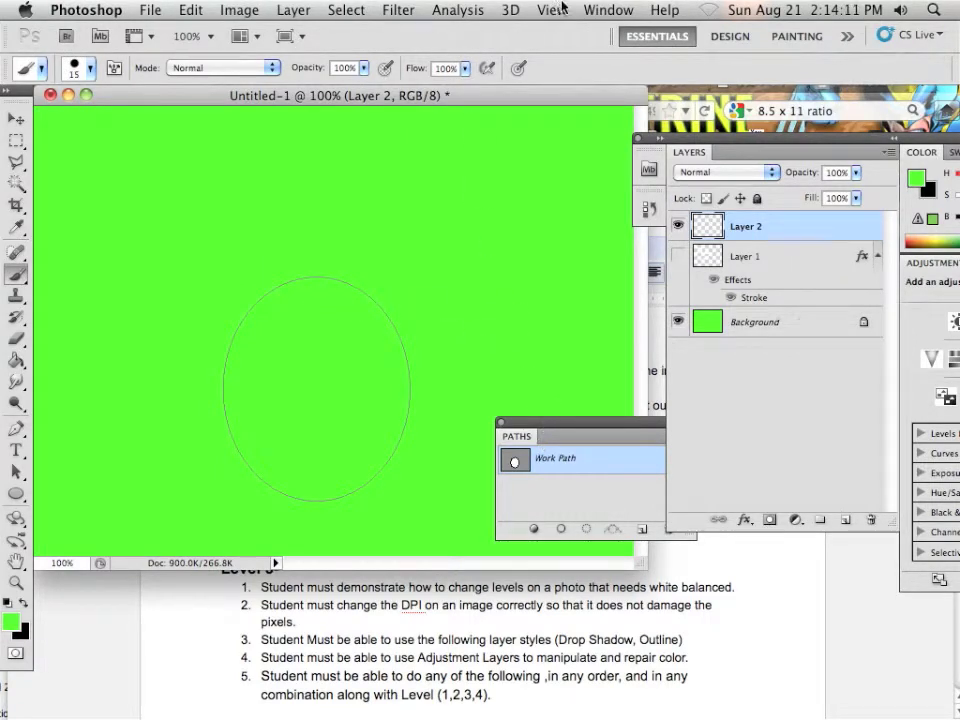
{"action": "left_click", "coordinate": [607, 10]}
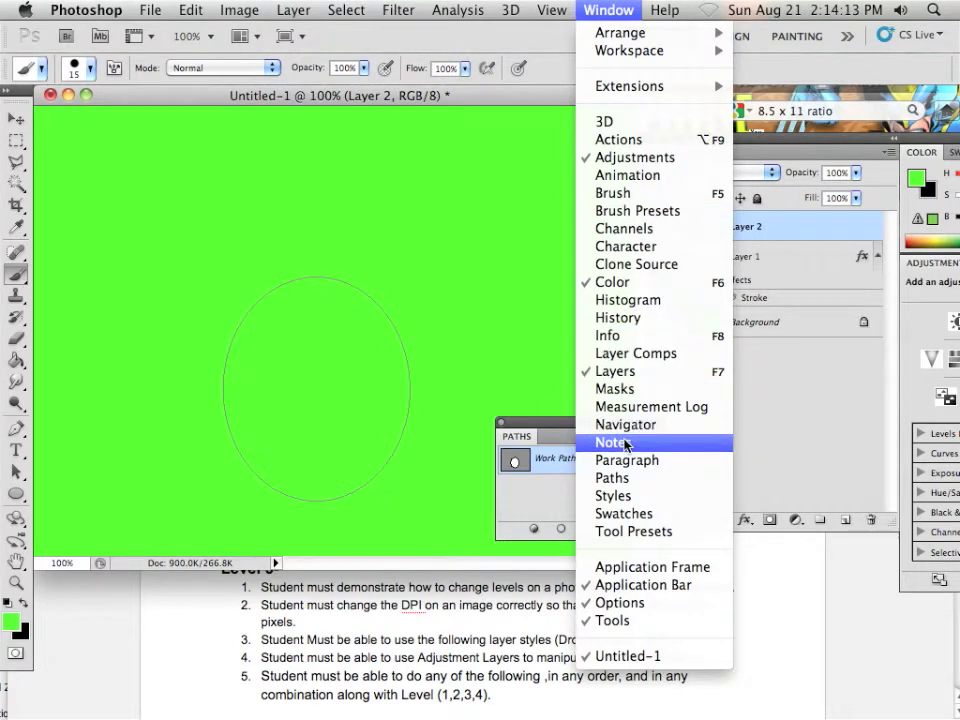
{"action": "left_click", "coordinate": [612, 478]}
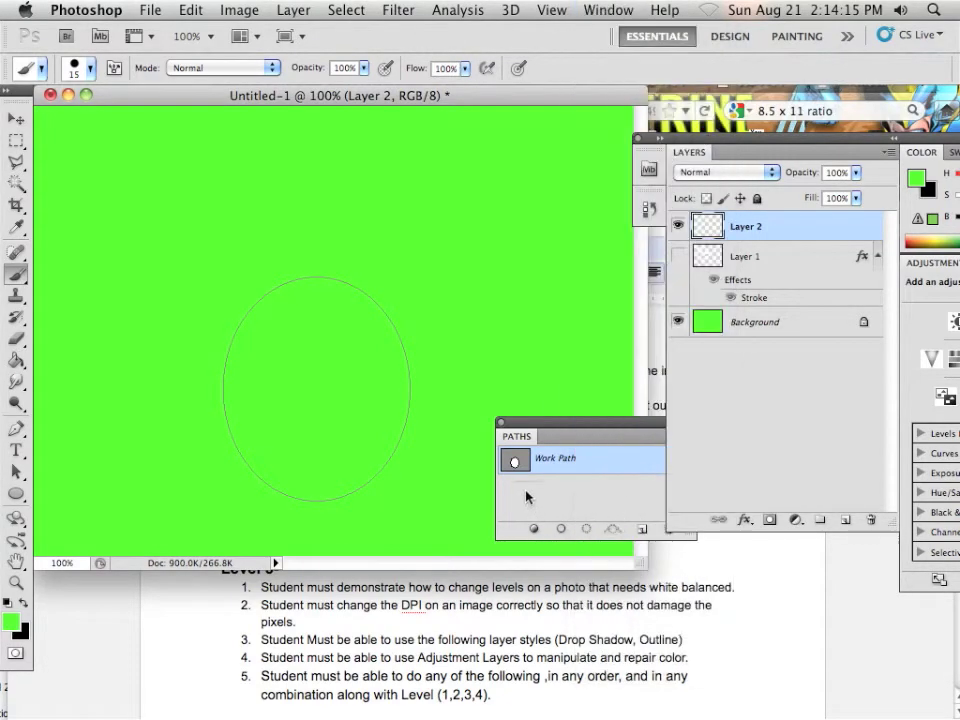
{"action": "left_click_drag", "start_coordinate": [512, 463], "coordinate": [548, 522]}
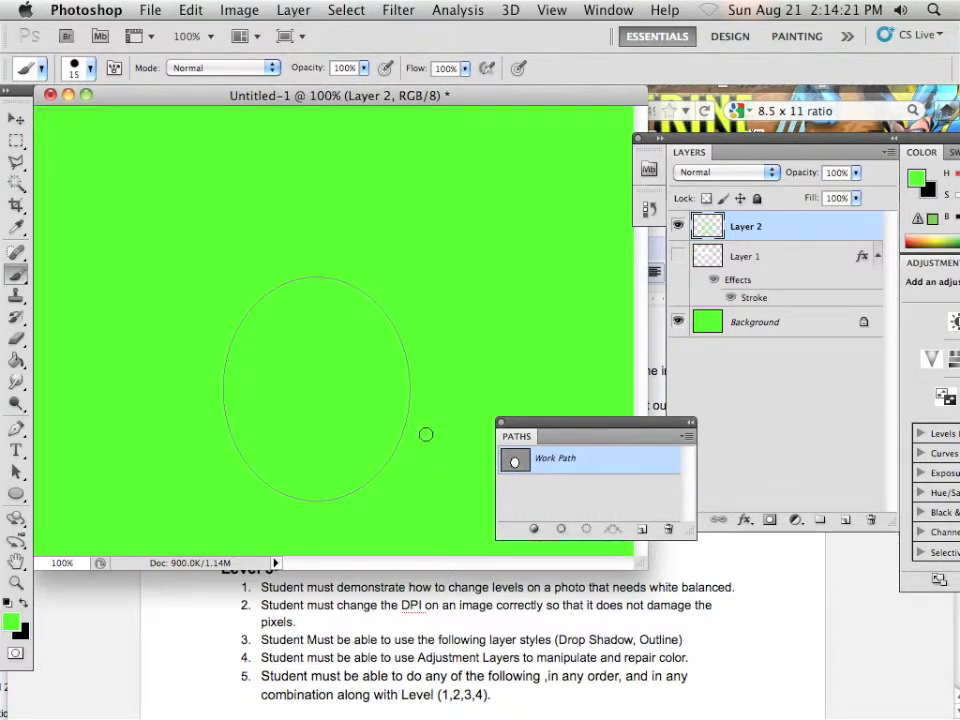
- Check the green outline with the Background layer briefly hidden, and restroke the ellipse path with black as foreground color
{"action": "left_click", "coordinate": [678, 322]}
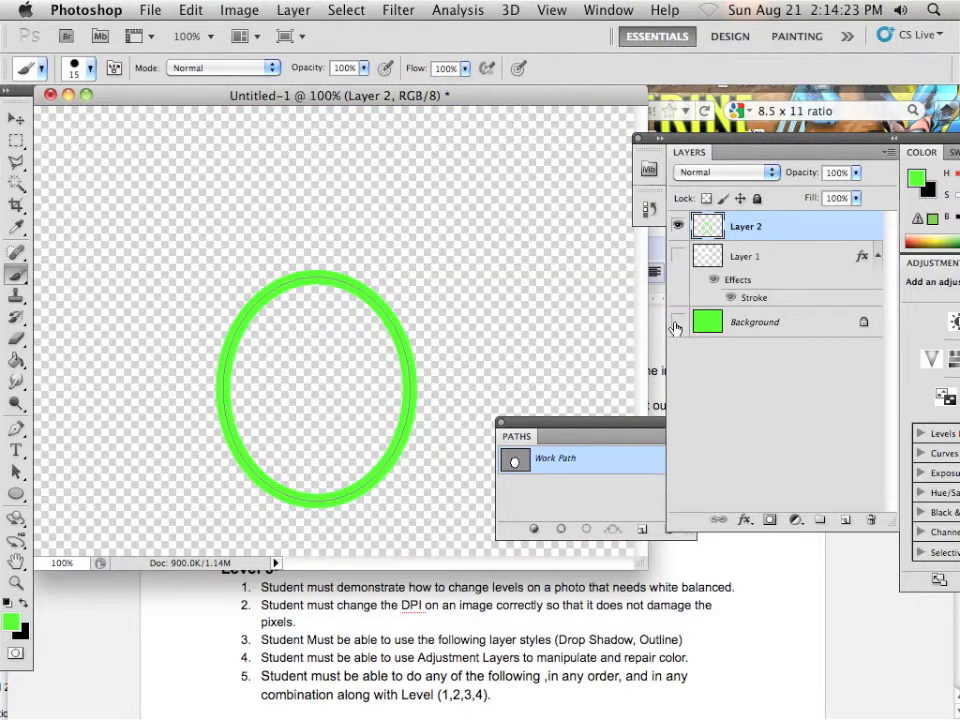
{"action": "left_click", "coordinate": [678, 322]}
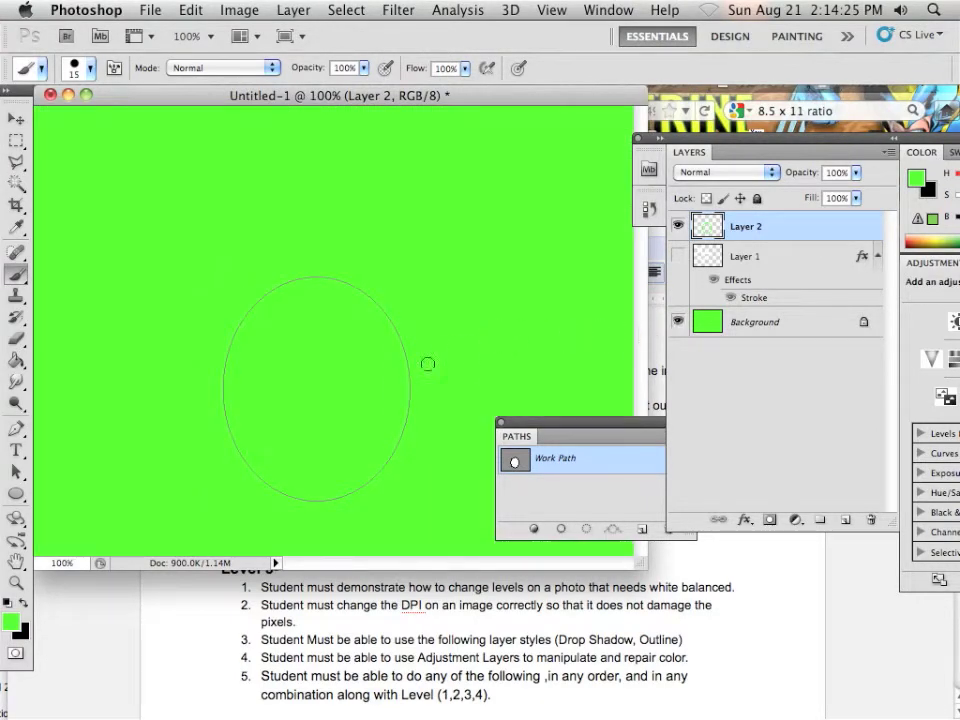
{"action": "left_click", "coordinate": [24, 604]}
{"action": "left_click_drag", "start_coordinate": [514, 467], "coordinate": [561, 529]}
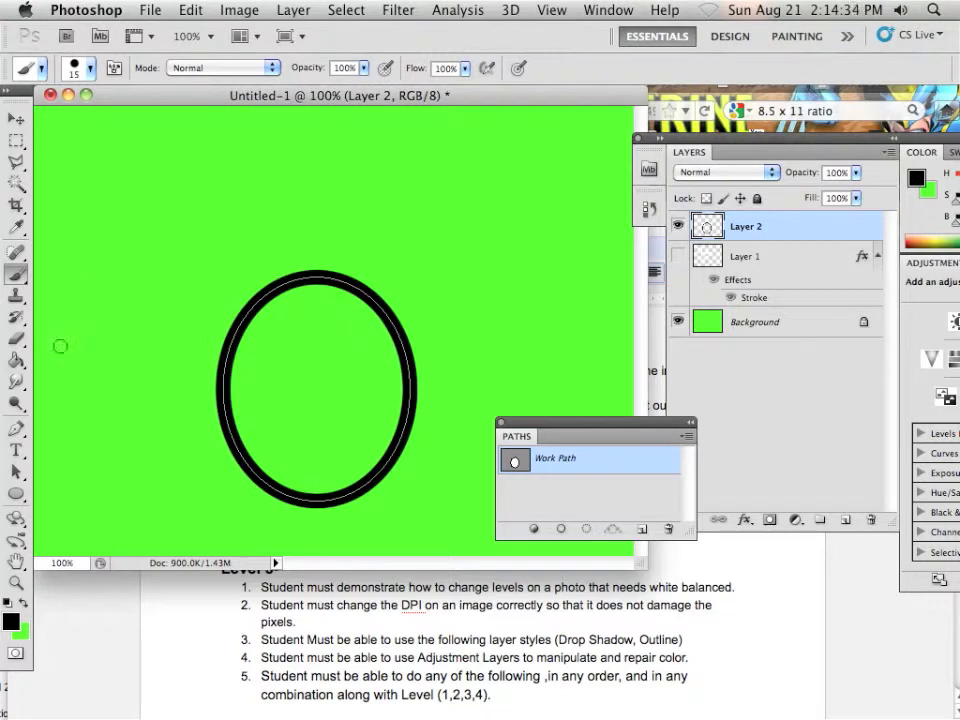
- Draw an open curvy Pen path arching above the ellipse and ending inside it, and stroke it with the black 15 px brush
{"action": "left_click", "coordinate": [15, 429]}
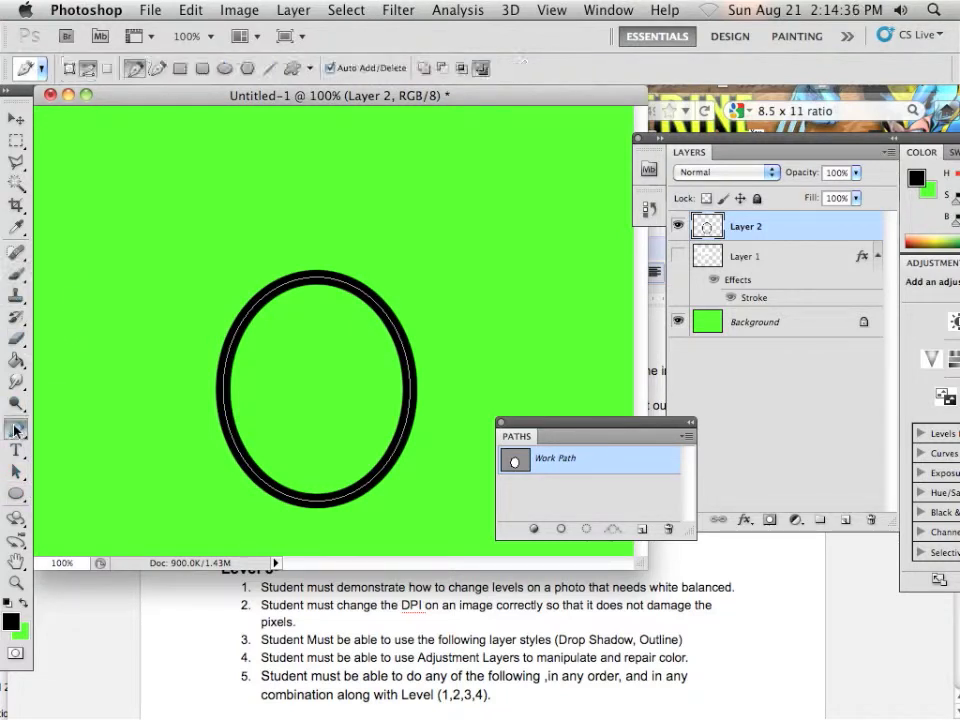
{"action": "left_click", "coordinate": [104, 331]}
{"action": "left_click", "coordinate": [137, 248]}
{"action": "left_click", "coordinate": [210, 186]}
{"action": "left_click_drag", "start_coordinate": [311, 182], "coordinate": [334, 197]}
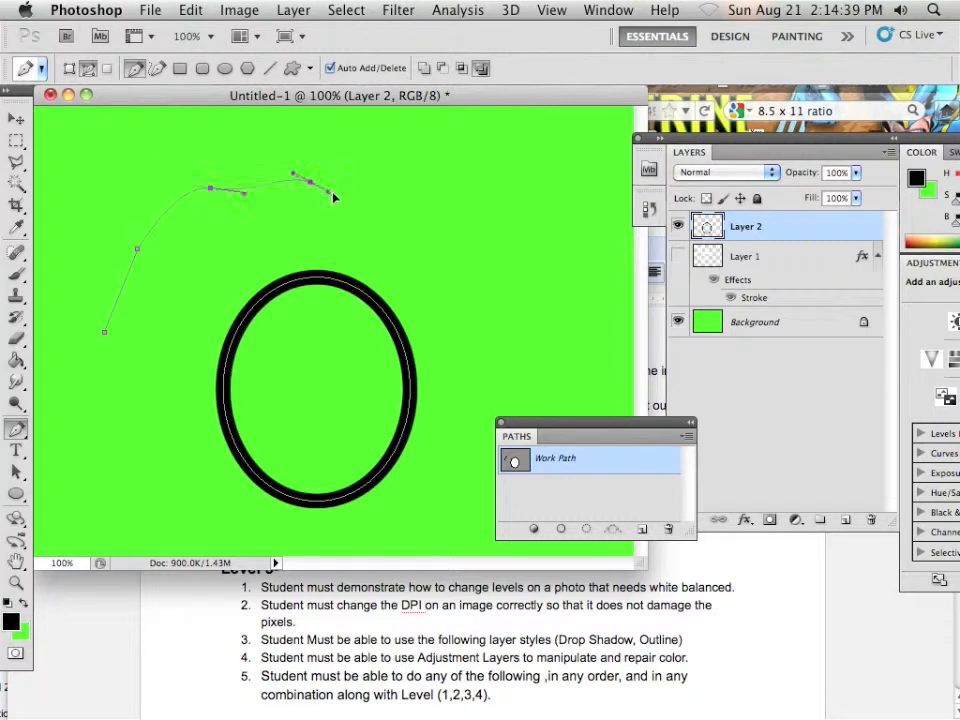
{"action": "left_click", "coordinate": [405, 168]}
{"action": "left_click", "coordinate": [424, 143]}
{"action": "left_click_drag", "start_coordinate": [460, 151], "coordinate": [488, 204]}
{"action": "left_click", "coordinate": [498, 241]}
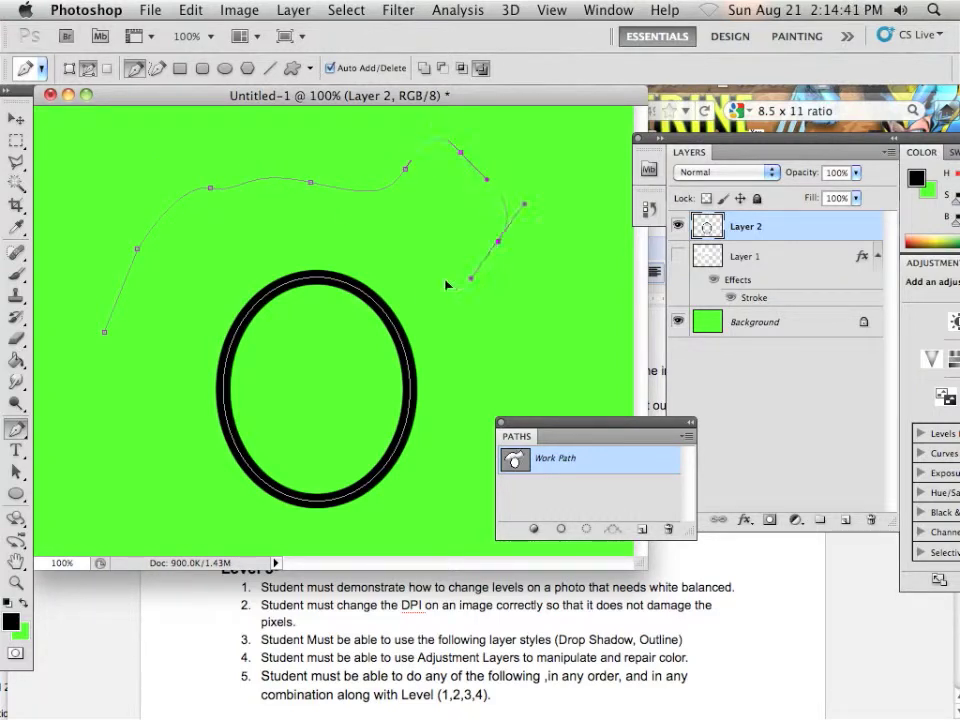
{"action": "left_click", "coordinate": [435, 281]}
{"action": "left_click", "coordinate": [343, 317]}
{"action": "left_click_drag", "start_coordinate": [319, 363], "coordinate": [316, 404]}
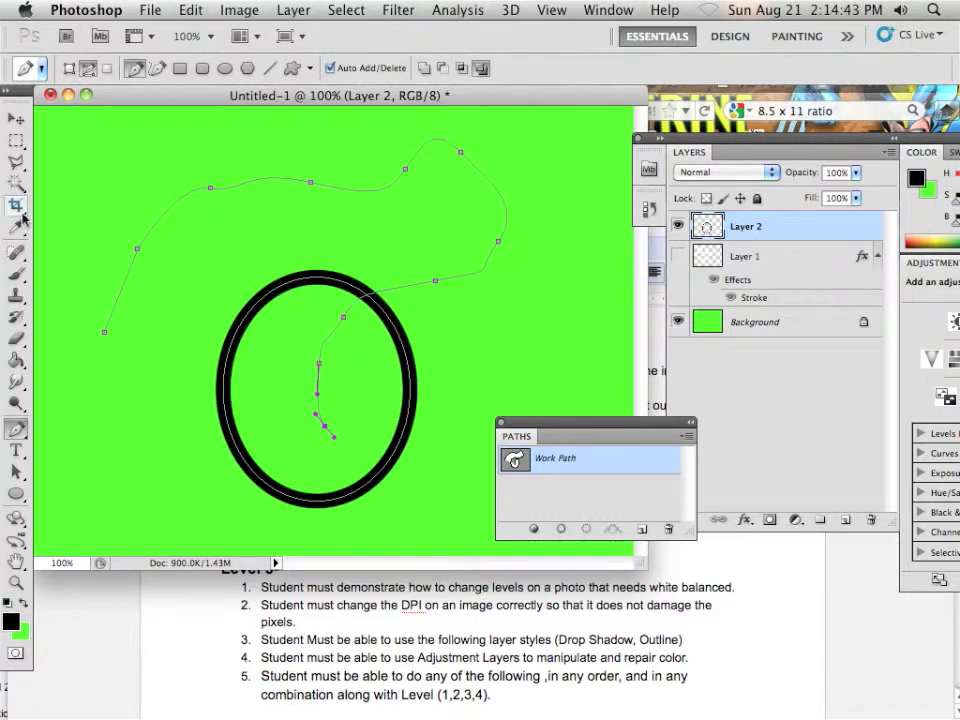
{"action": "left_click", "coordinate": [18, 277]}
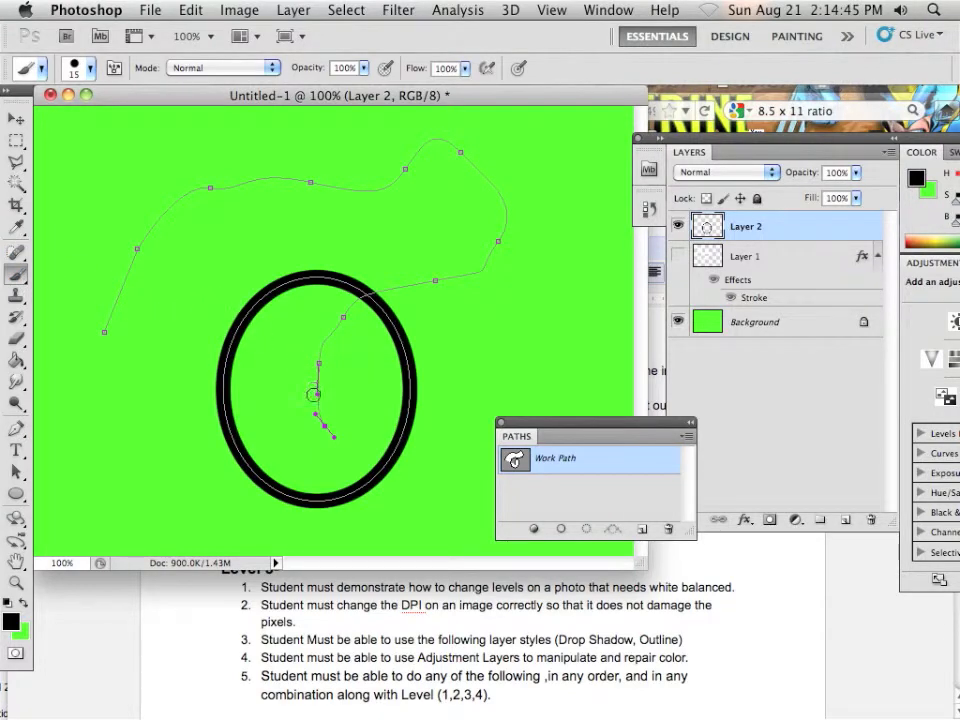
{"action": "mouse_move", "coordinate": [555, 458]}
{"action": "left_mouse_down"}
{"action": "mouse_move", "coordinate": [560, 548]}
{"action": "mouse_move", "coordinate": [530, 560]}
{"action": "mouse_move", "coordinate": [561, 528]}
{"action": "left_mouse_up"}
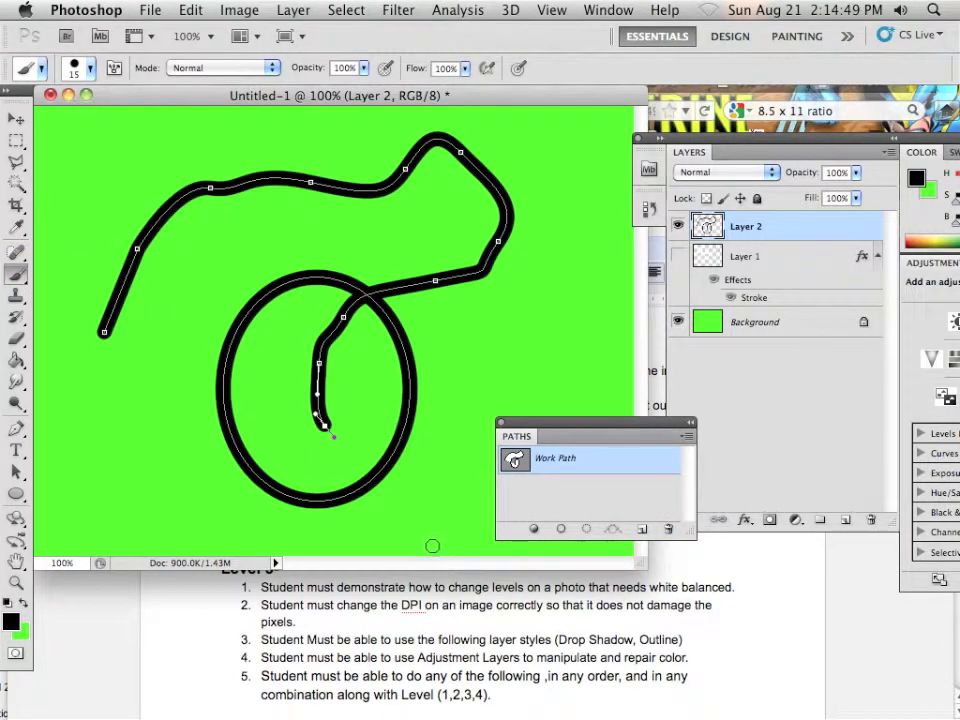
- Create a new path, draw an ellipse overlapping the lower-left of the black oval and stroke it in black
{"action": "left_click", "coordinate": [642, 528]}
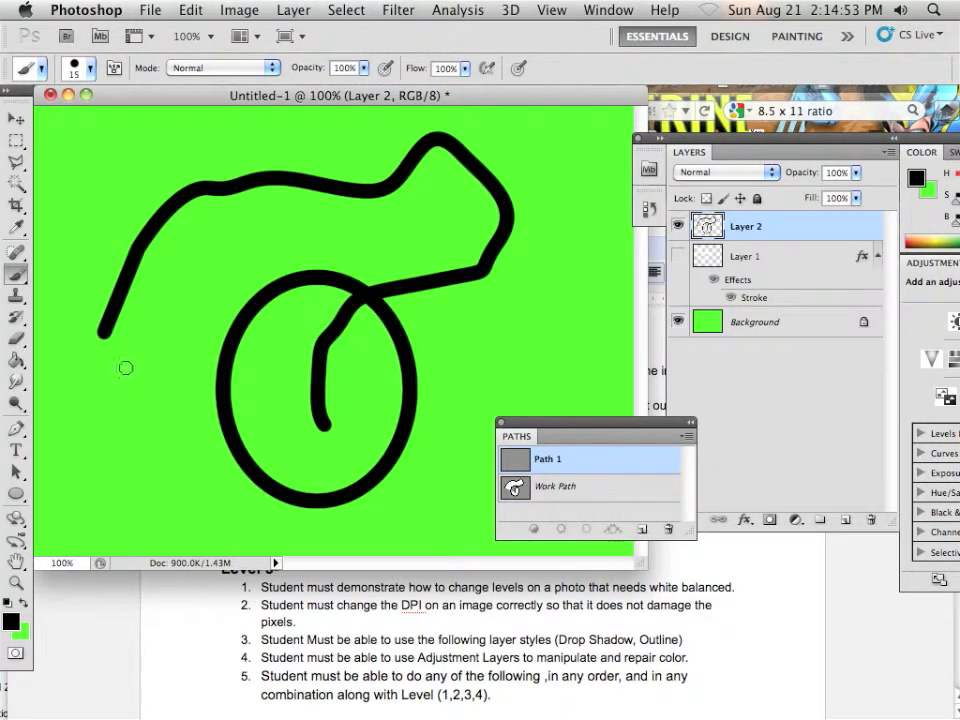
{"action": "left_click", "coordinate": [16, 494]}
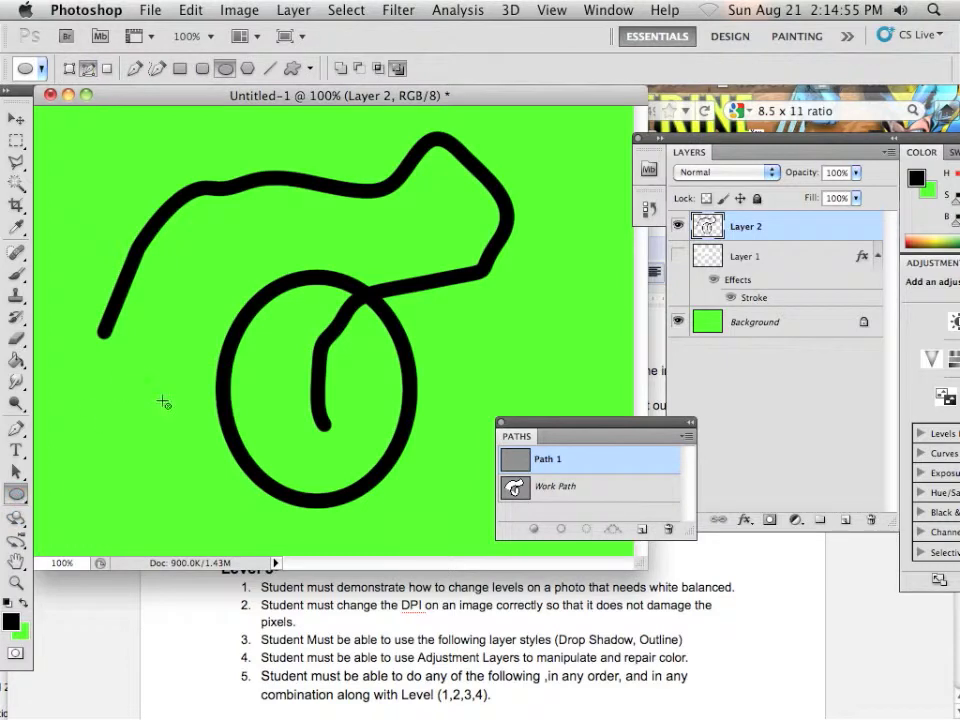
{"action": "left_click_drag", "start_coordinate": [145, 378], "coordinate": [296, 522]}
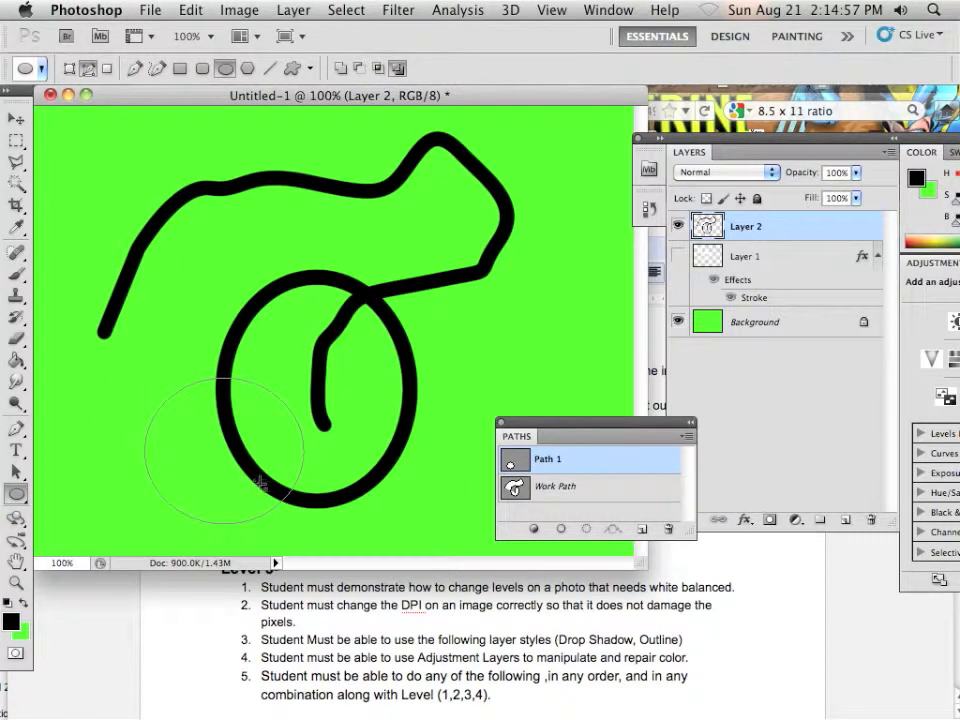
{"action": "left_click", "coordinate": [561, 528]}
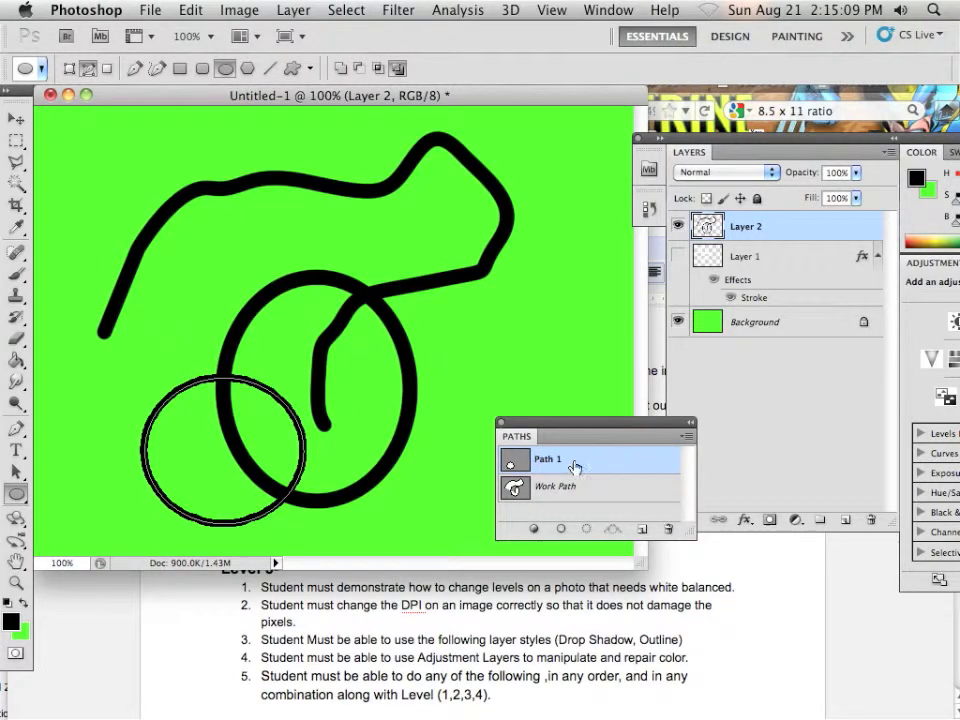
- Delete both saved paths and hide Layer 2
{"action": "left_click_drag", "start_coordinate": [575, 462], "coordinate": [668, 528]}
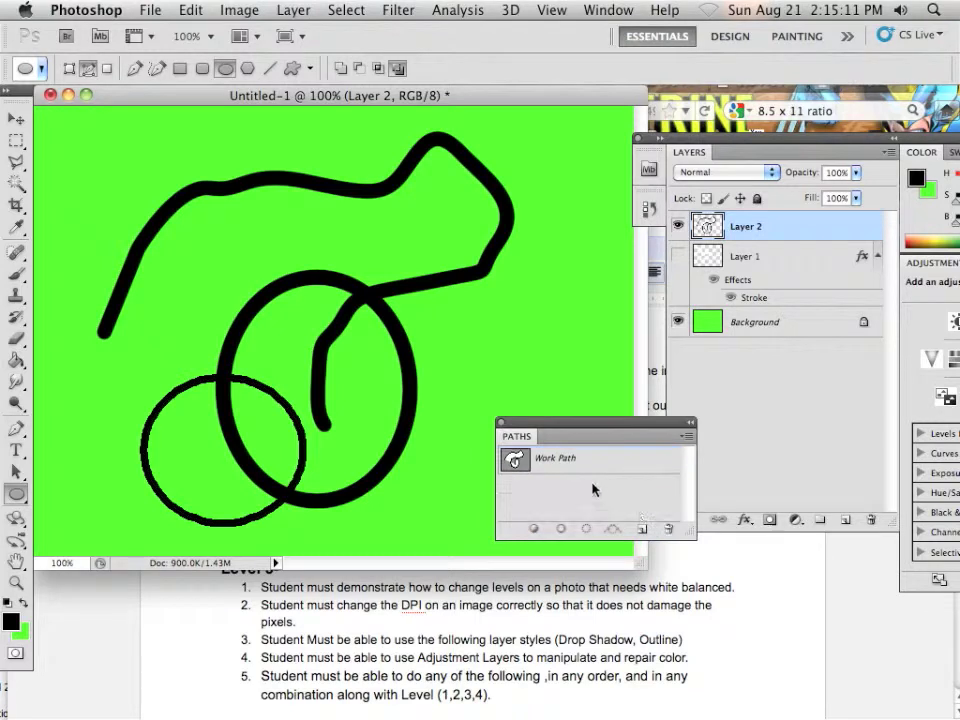
{"action": "left_click_drag", "start_coordinate": [606, 467], "coordinate": [668, 528]}
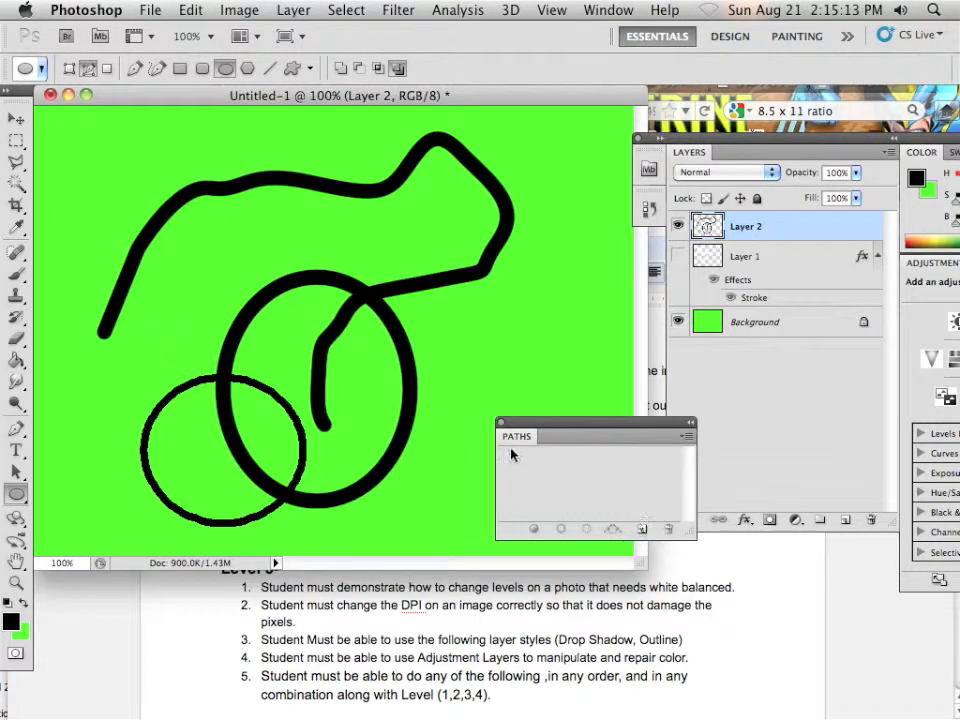
{"action": "left_click", "coordinate": [677, 228]}
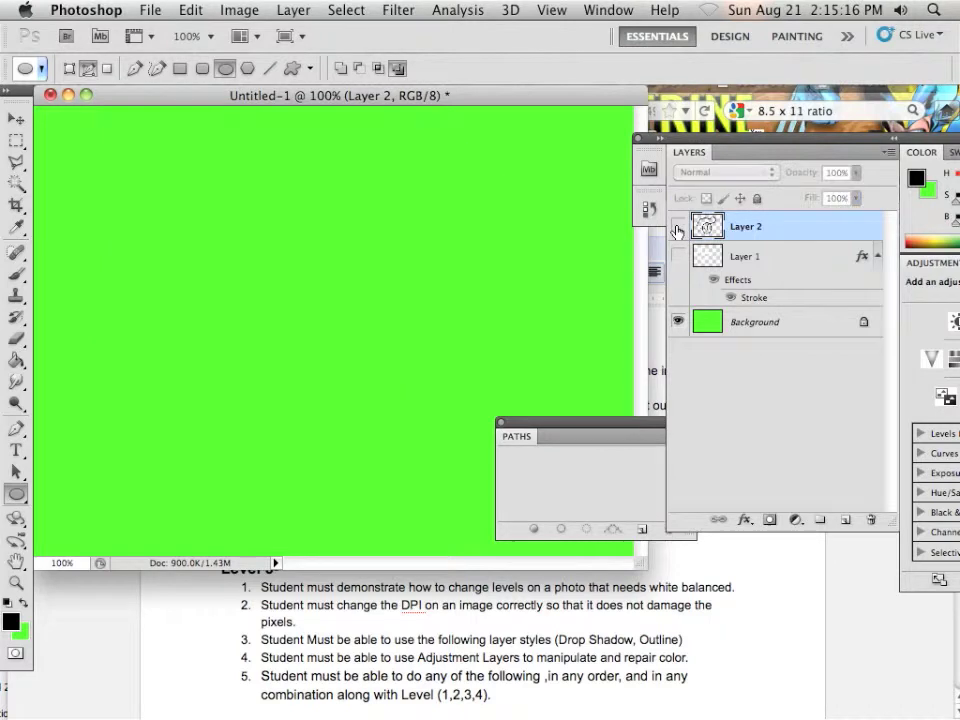
- Set up the Line Tool in Fill Pixels mode with a 12 px weight and add a new layer above Layer 2
{"action": "left_click", "coordinate": [16, 273]}
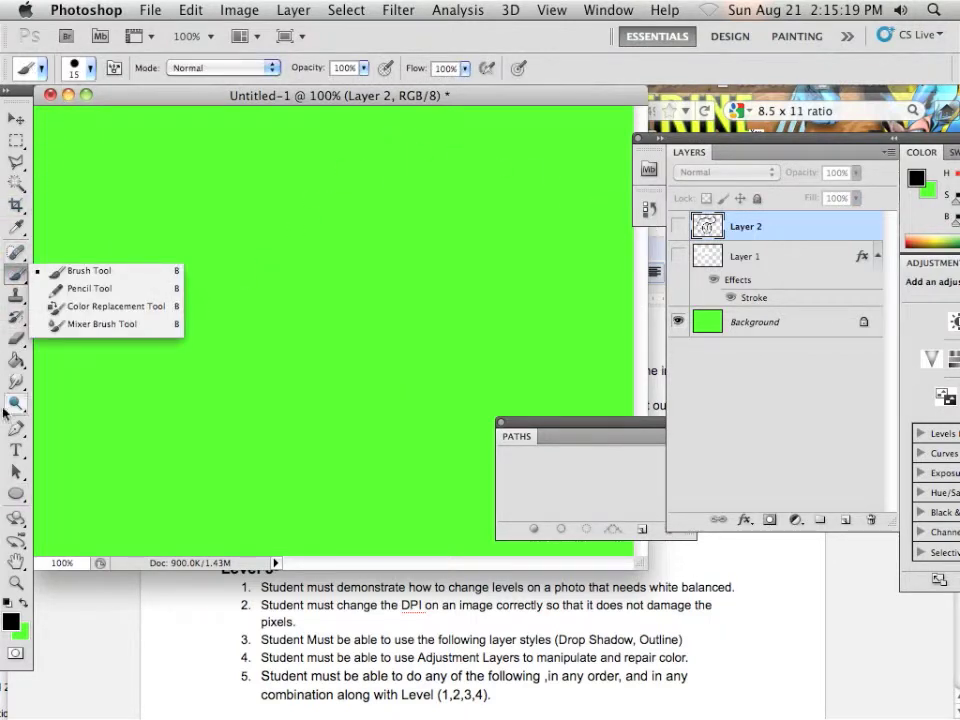
{"action": "left_click", "coordinate": [17, 496]}
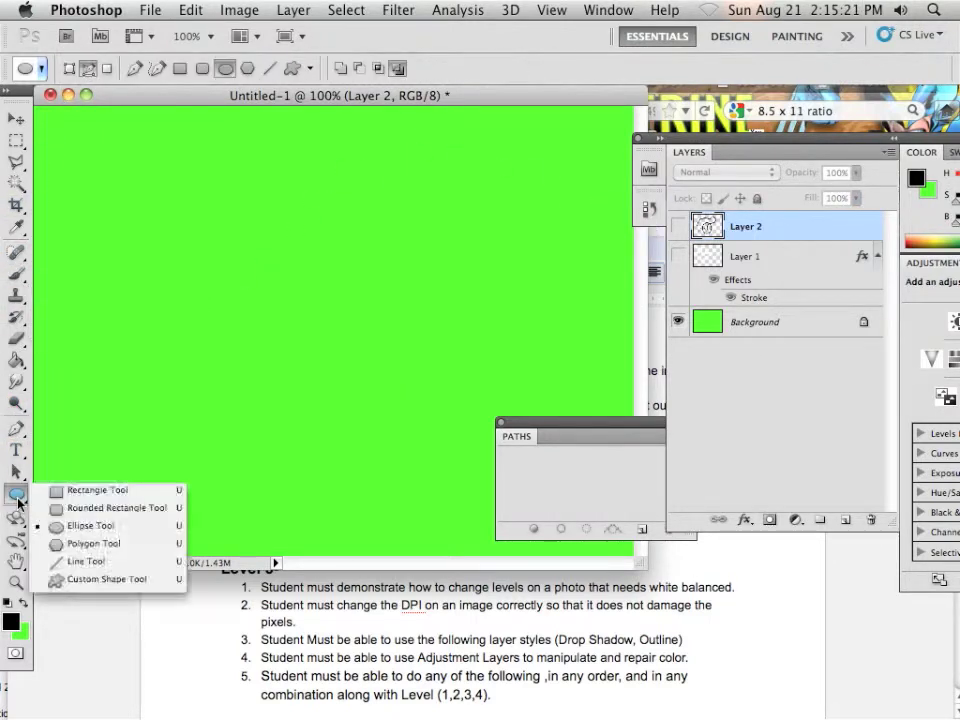
{"action": "left_click", "coordinate": [80, 561]}
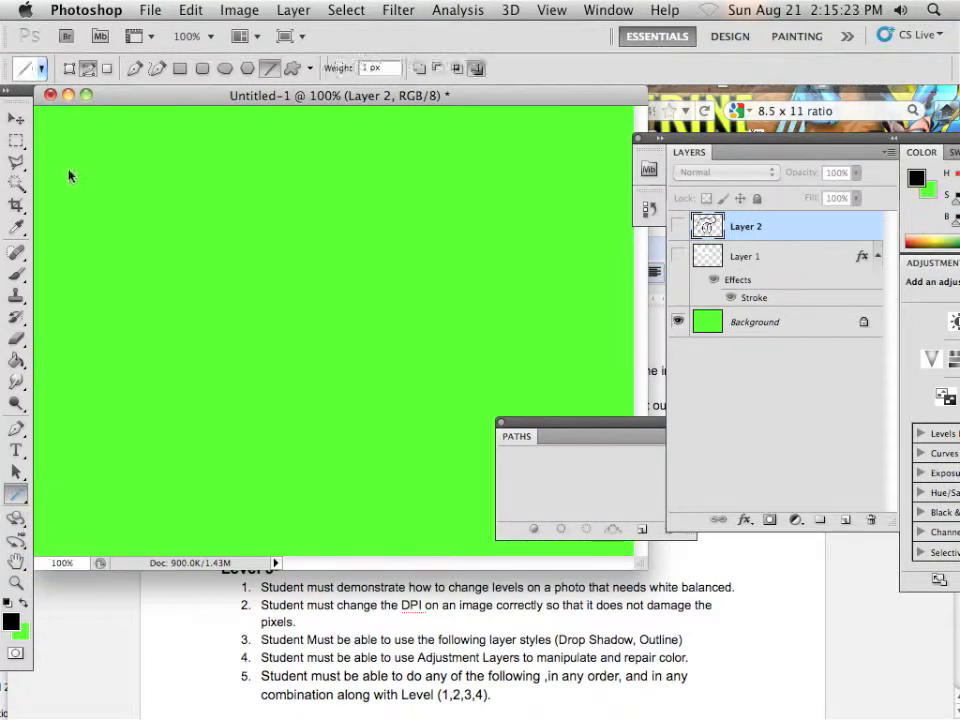
{"action": "left_click", "coordinate": [107, 70]}
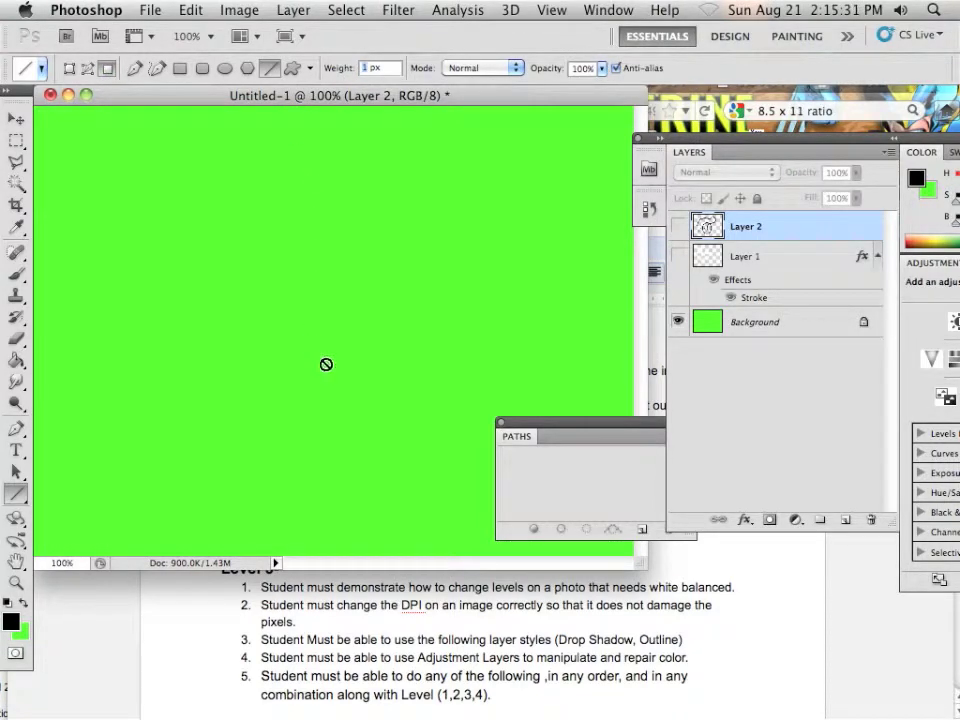
{"action": "type", "text": "3"}
{"action": "left_click_drag", "start_coordinate": [450, 103], "coordinate": [453, 103]}
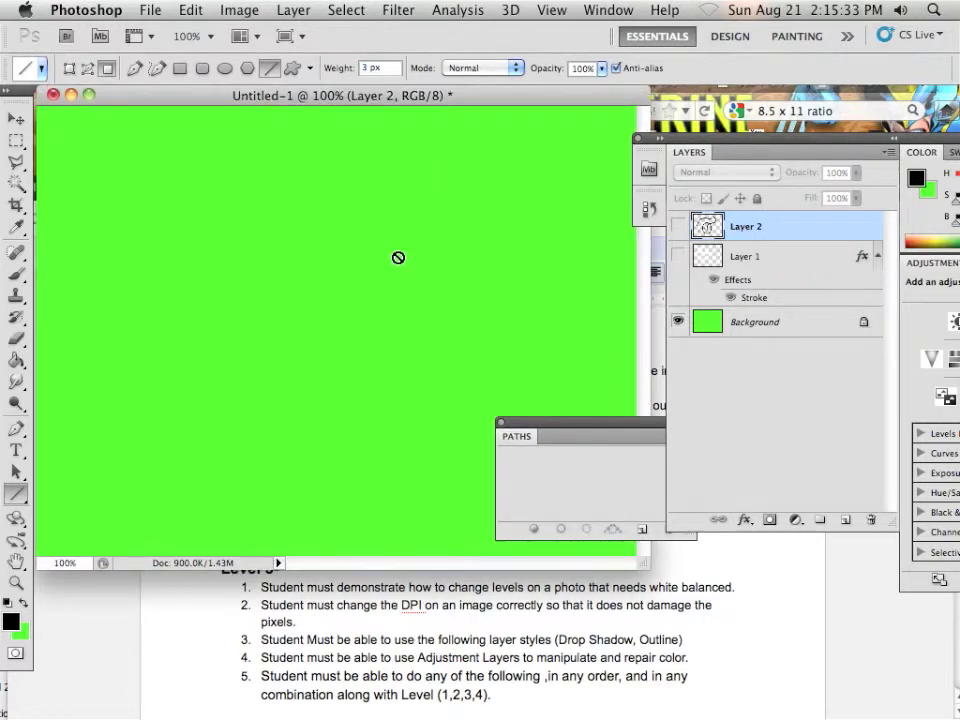
{"action": "key", "text": "Up"}
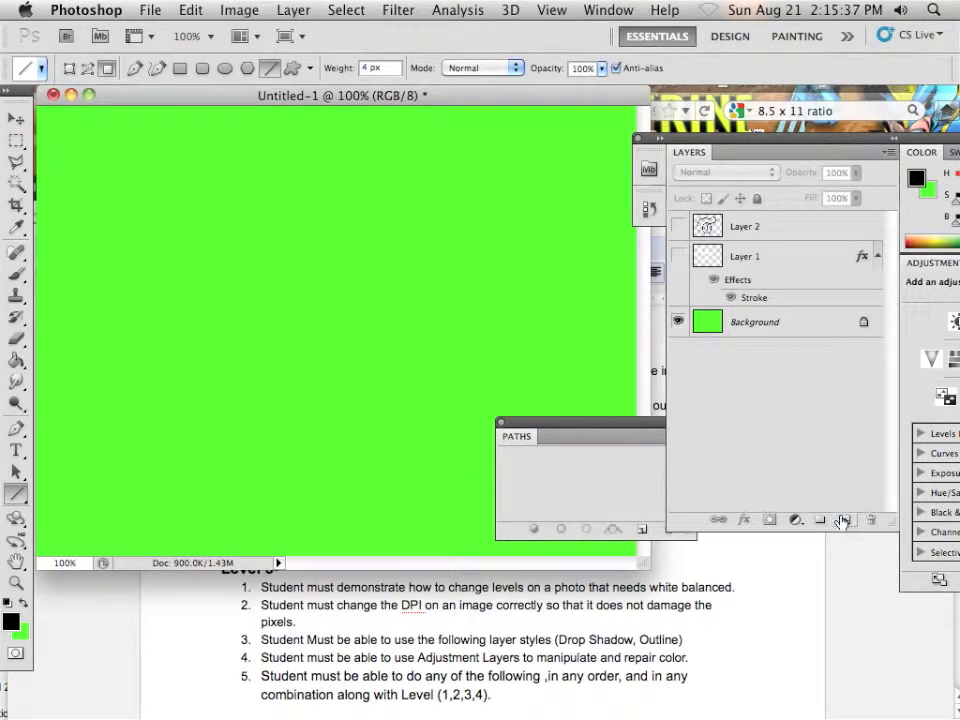
{"action": "left_click", "coordinate": [843, 521]}
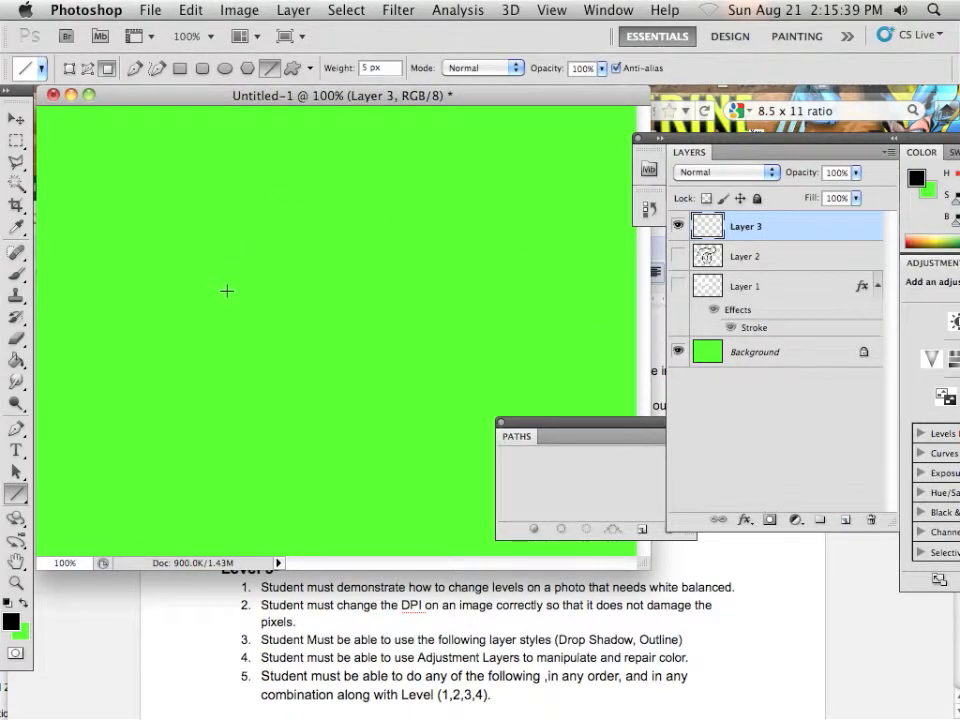
{"action": "key", "text": "bracketright"}
{"action": "key", "text": "bracketright"}
{"action": "key", "text": "bracketright"}
- Draw a black grid of five horizontal and five vertical lines with one diagonal across it on Layer 3
{"action": "left_click_drag", "start_coordinate": [127, 358], "coordinate": [494, 365]}
{"action": "mouse_move", "coordinate": [155, 306]}
{"action": "left_mouse_down"}
{"action": "mouse_move", "coordinate": [405, 336]}
{"action": "mouse_move", "coordinate": [440, 306]}
{"action": "left_mouse_up"}
{"action": "left_click_drag", "start_coordinate": [259, 265], "coordinate": [460, 265]}
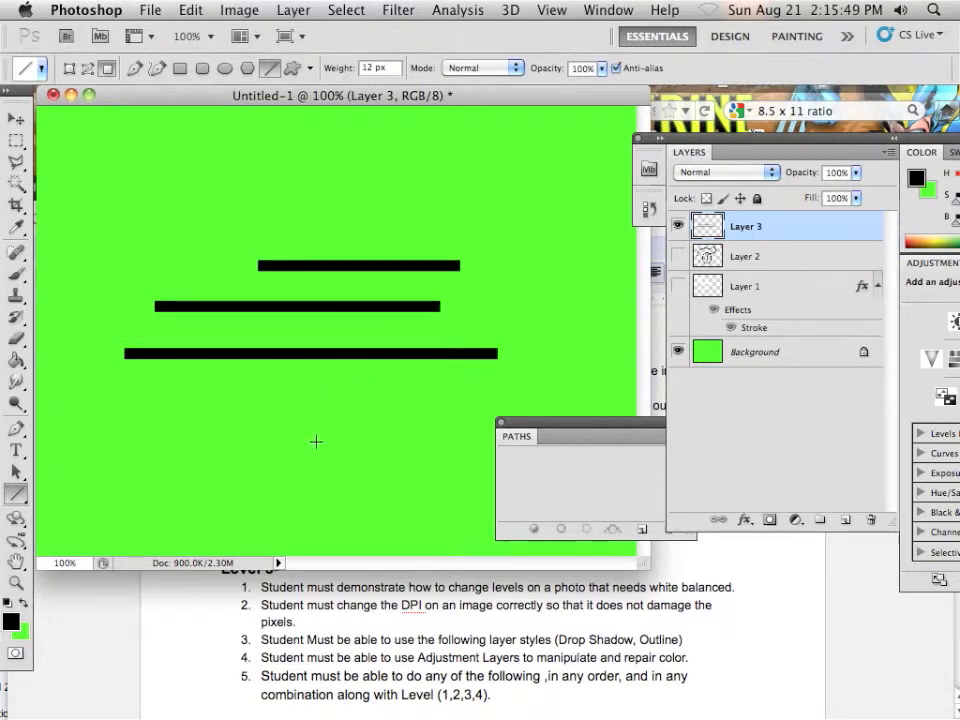
{"action": "left_click_drag", "start_coordinate": [328, 432], "coordinate": [327, 163]}
{"action": "left_click_drag", "start_coordinate": [369, 435], "coordinate": [369, 172]}
{"action": "left_click_drag", "start_coordinate": [426, 414], "coordinate": [426, 168]}
{"action": "left_click_drag", "start_coordinate": [495, 211], "coordinate": [229, 427]}
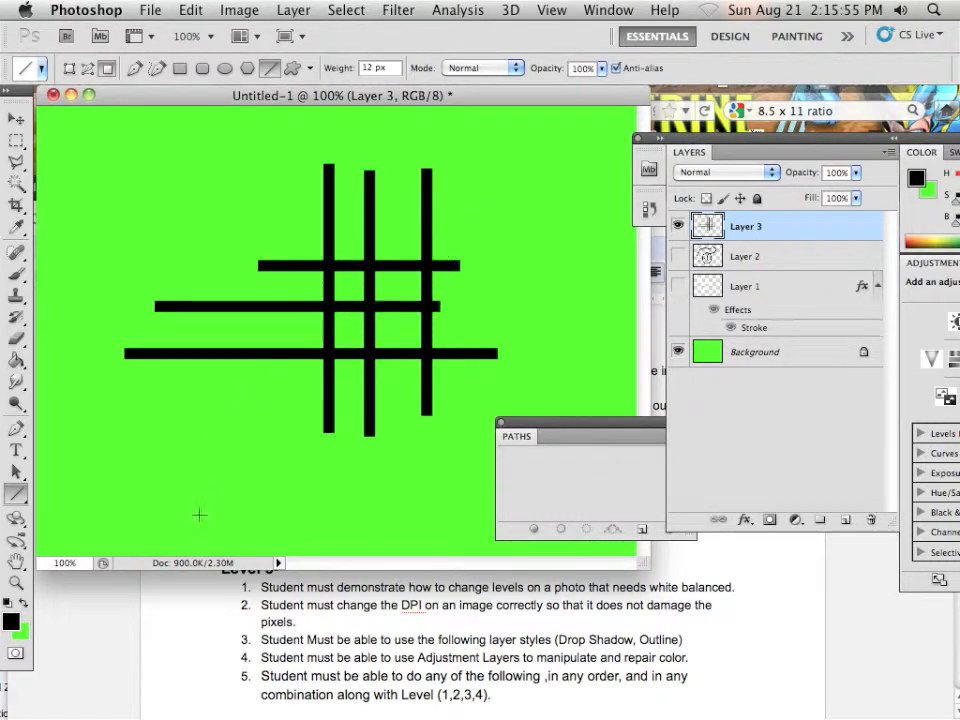
{"action": "left_click_drag", "start_coordinate": [222, 175], "coordinate": [222, 497]}
{"action": "left_click_drag", "start_coordinate": [265, 175], "coordinate": [265, 508]}
{"action": "mouse_move", "coordinate": [139, 443]}
{"action": "left_mouse_down"}
{"action": "mouse_move", "coordinate": [484, 459]}
{"action": "mouse_move", "coordinate": [475, 444]}
{"action": "left_mouse_up"}
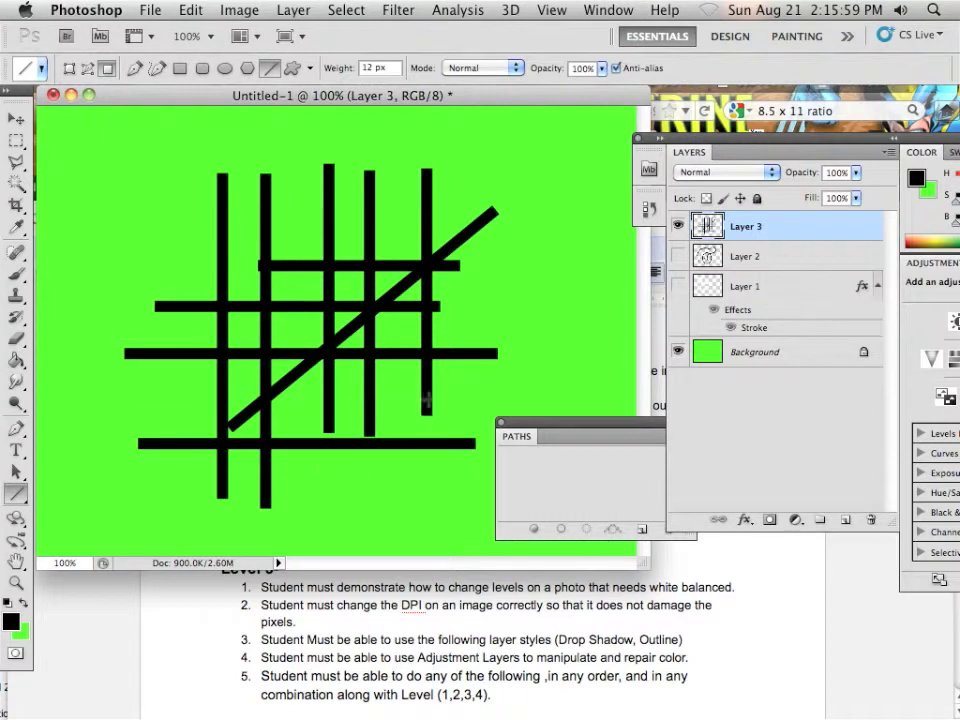
{"action": "left_click_drag", "start_coordinate": [447, 401], "coordinate": [100, 401]}
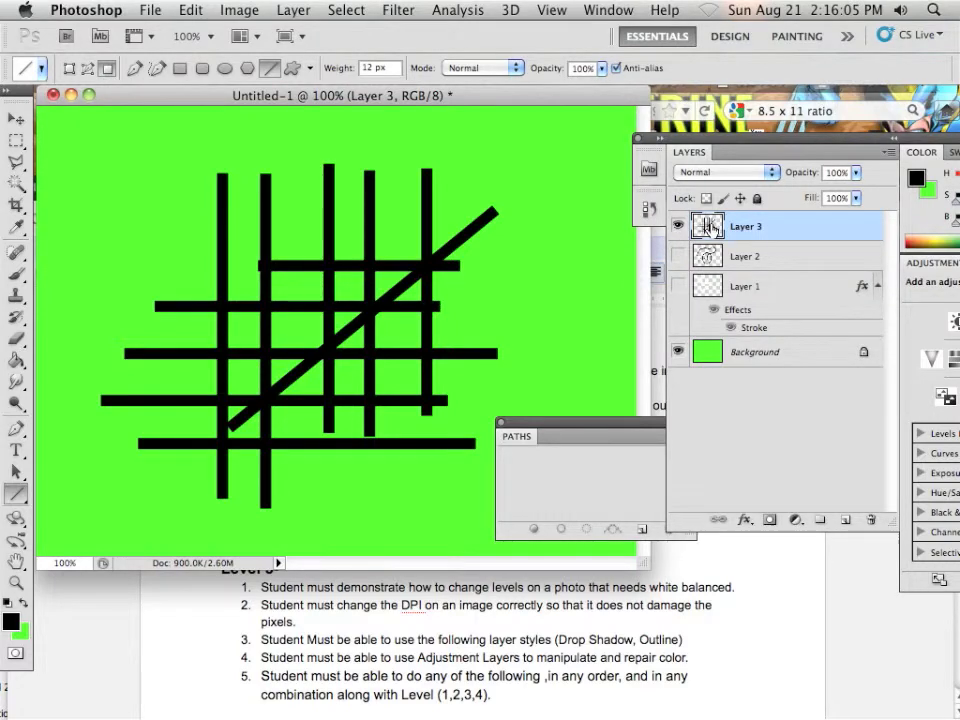
- Add a white Stroke layer style to Layer 3's line grid, sized 8 px and positioned outside
{"action": "double_click", "coordinate": [700, 226]}
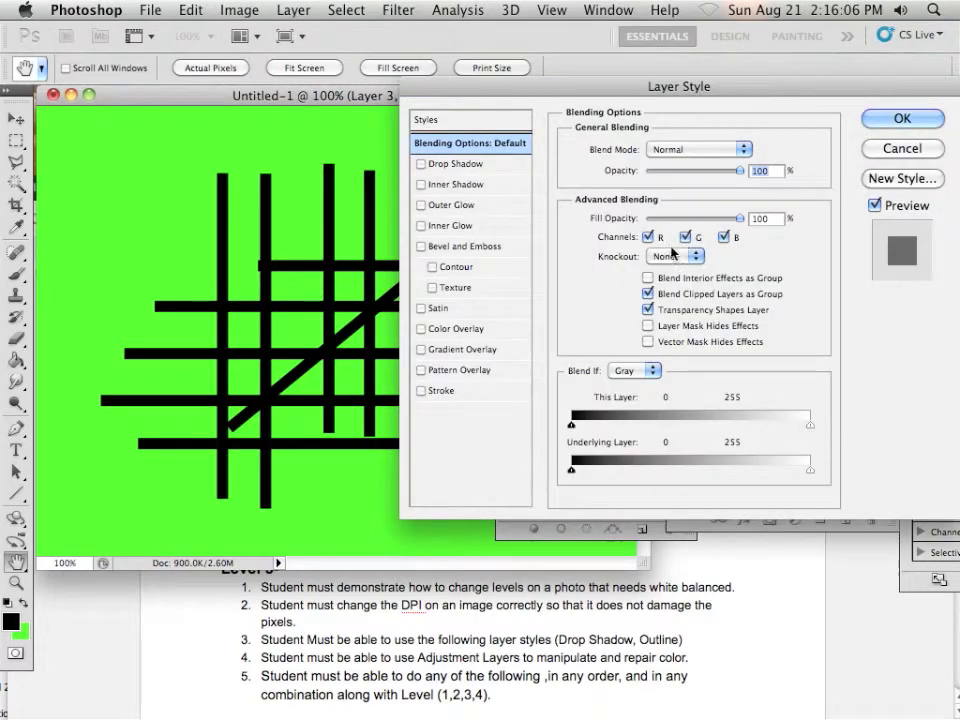
{"action": "left_click", "coordinate": [423, 391]}
{"action": "left_click", "coordinate": [443, 391]}
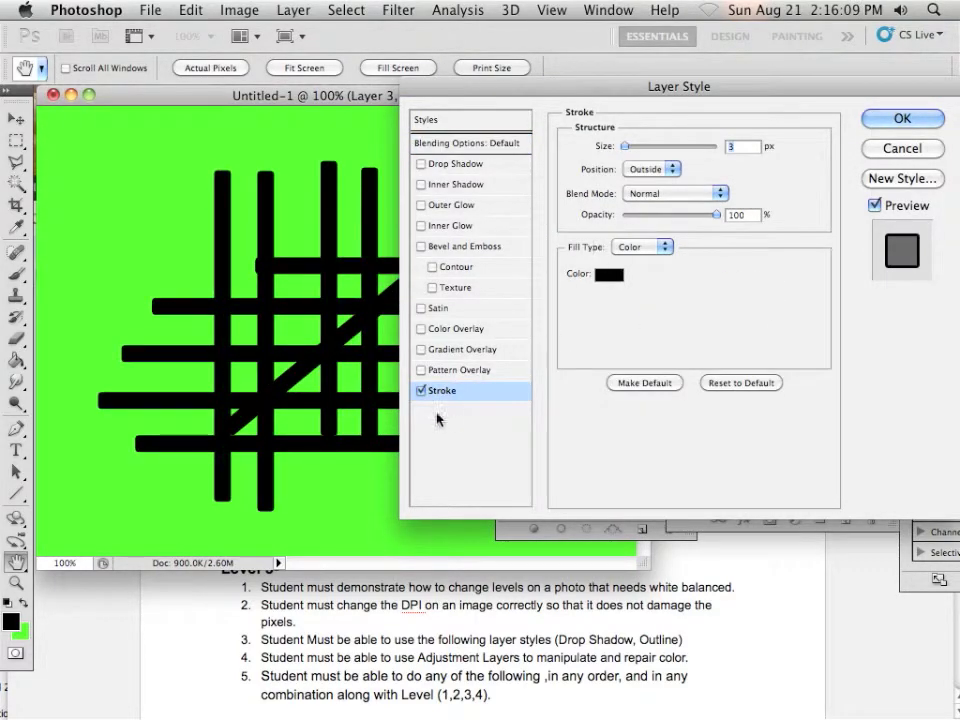
{"action": "left_click", "coordinate": [609, 274]}
{"action": "left_click", "coordinate": [272, 396]}
{"action": "left_click_drag", "start_coordinate": [272, 396], "coordinate": [158, 364]}
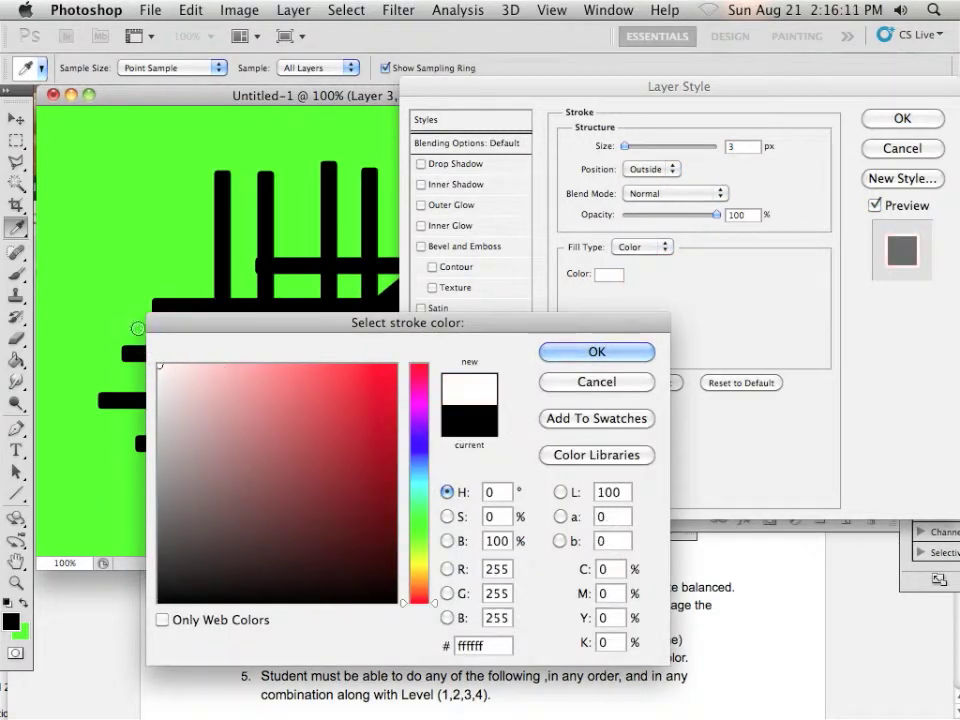
{"action": "left_click", "coordinate": [582, 353]}
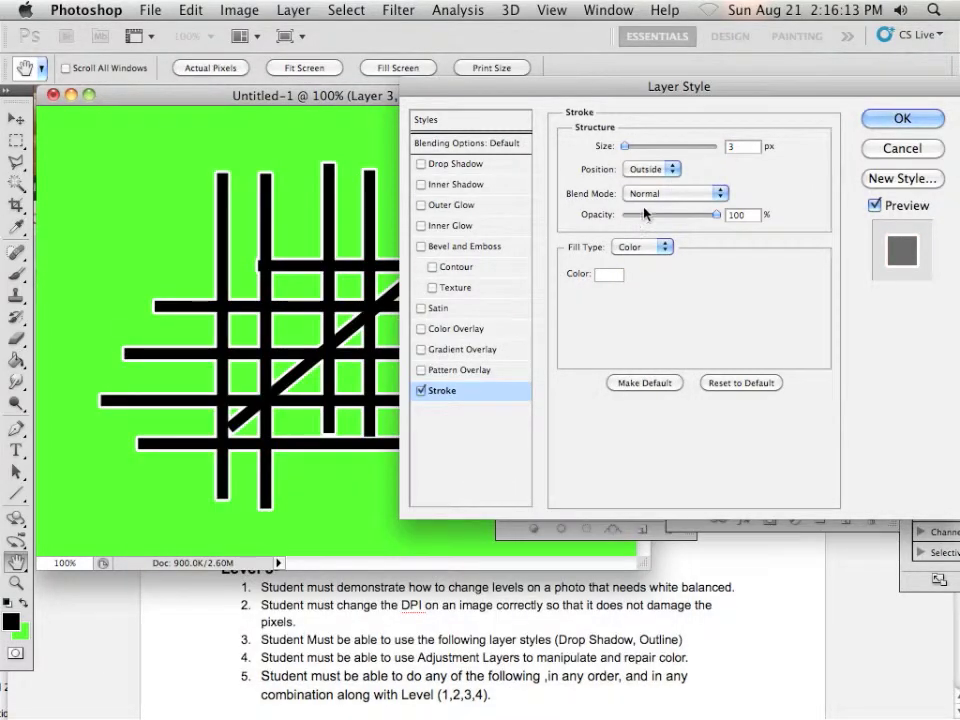
{"action": "left_click_drag", "start_coordinate": [625, 147], "coordinate": [628, 147]}
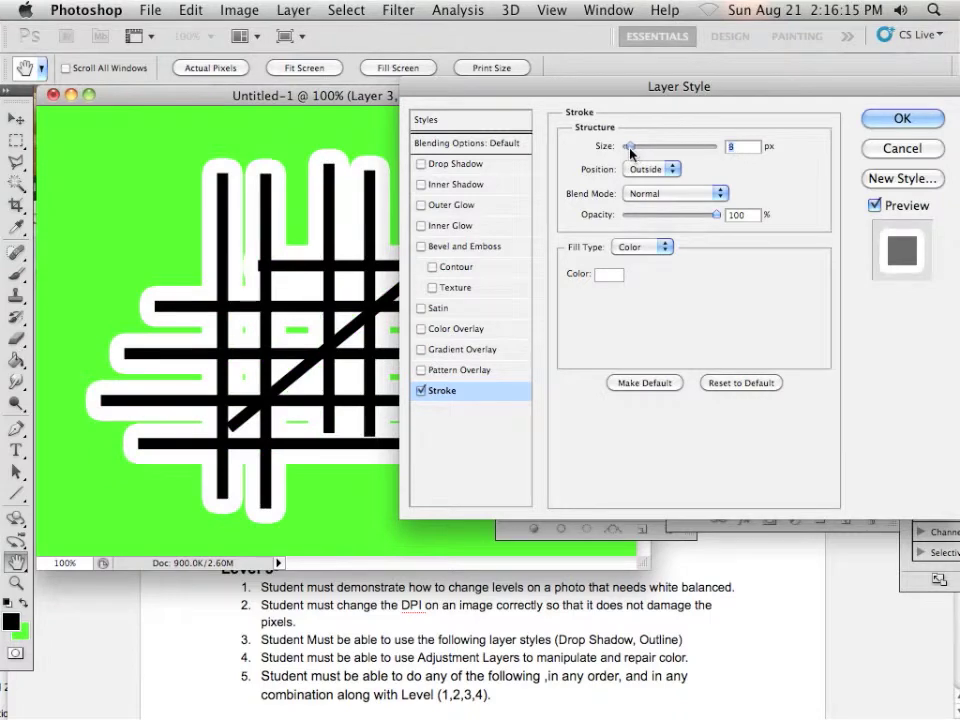
{"action": "left_click", "coordinate": [883, 120]}
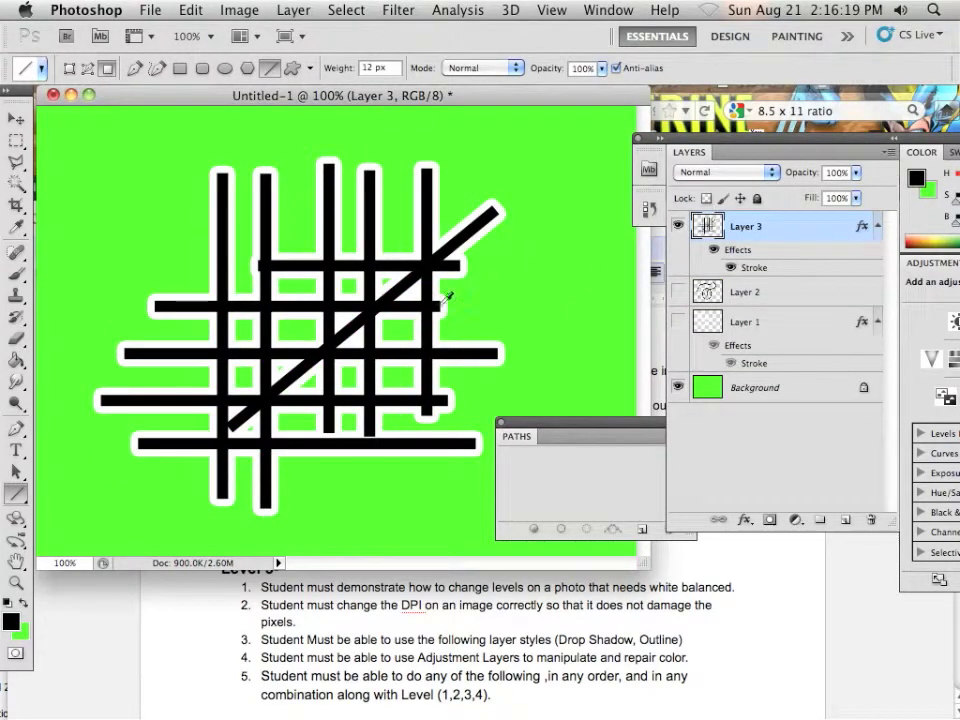
- Select the entire canvas, copy it merged and paste the flattened copy as a new layer above Layer 3
{"action": "scroll", "coordinate": [411, 308], "scroll_direction": "down", "scroll_amount": 3}
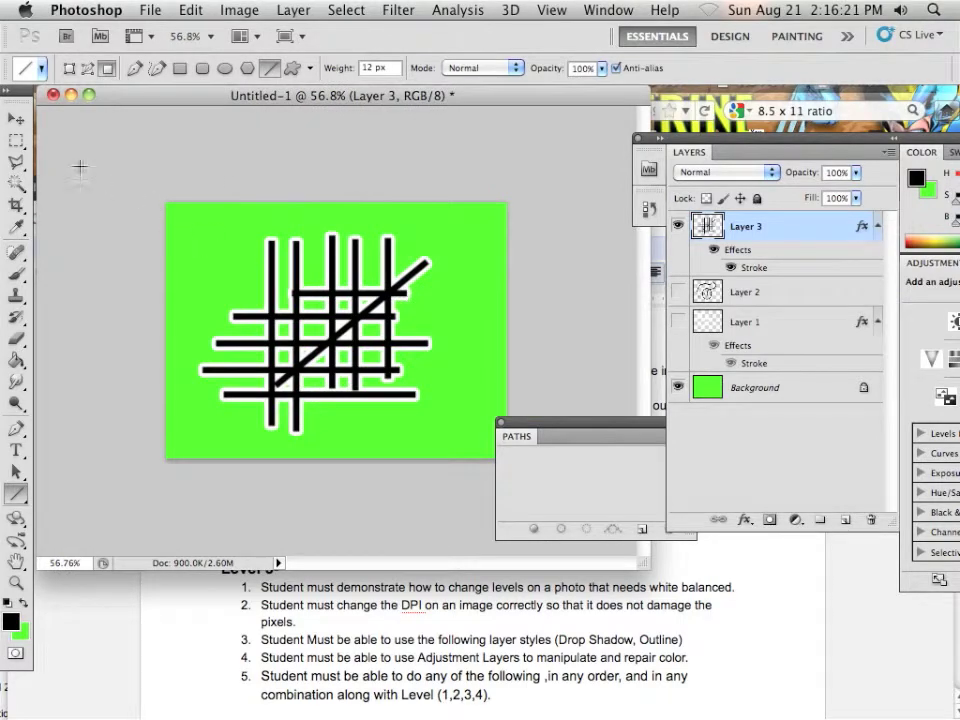
{"action": "key", "text": "m"}
{"action": "key", "text": "super+a"}
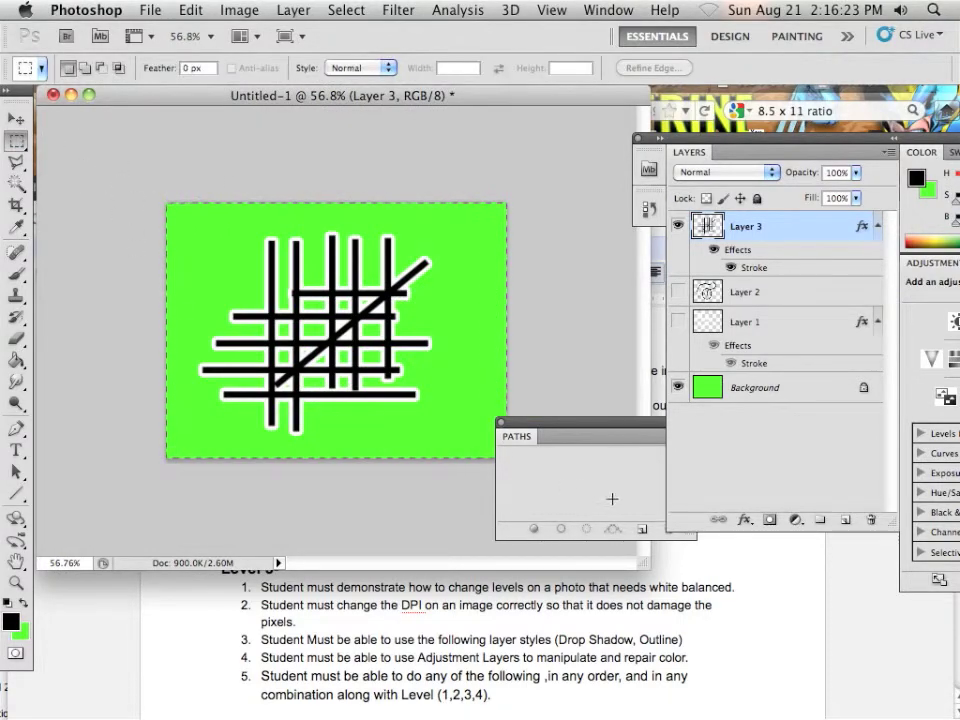
{"action": "left_click", "coordinate": [190, 10]}
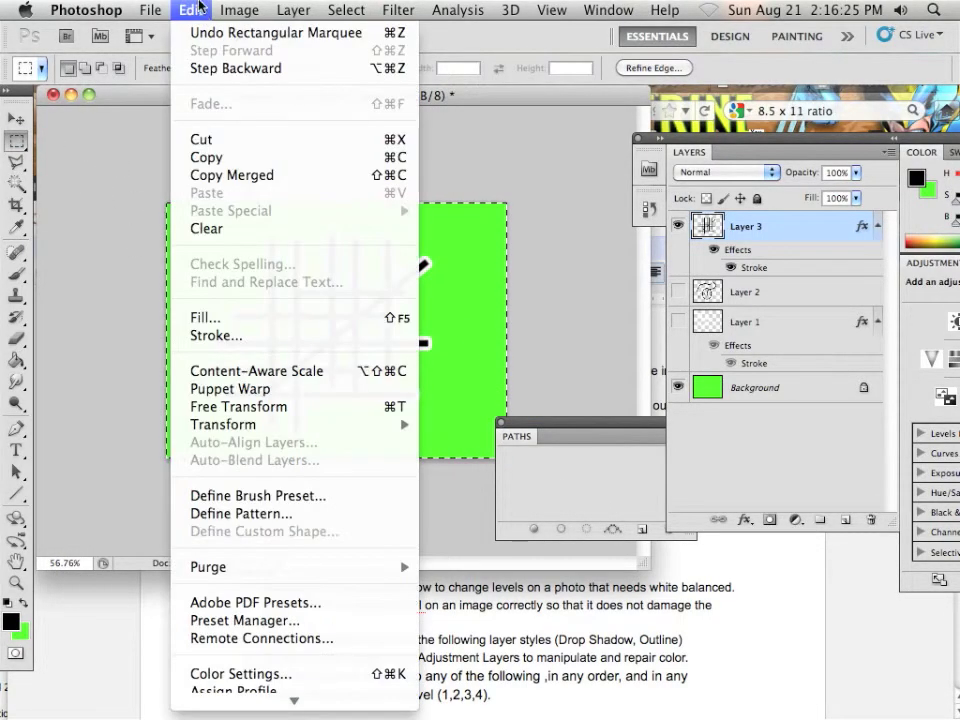
{"action": "left_click", "coordinate": [215, 176]}
{"action": "left_click", "coordinate": [192, 10]}
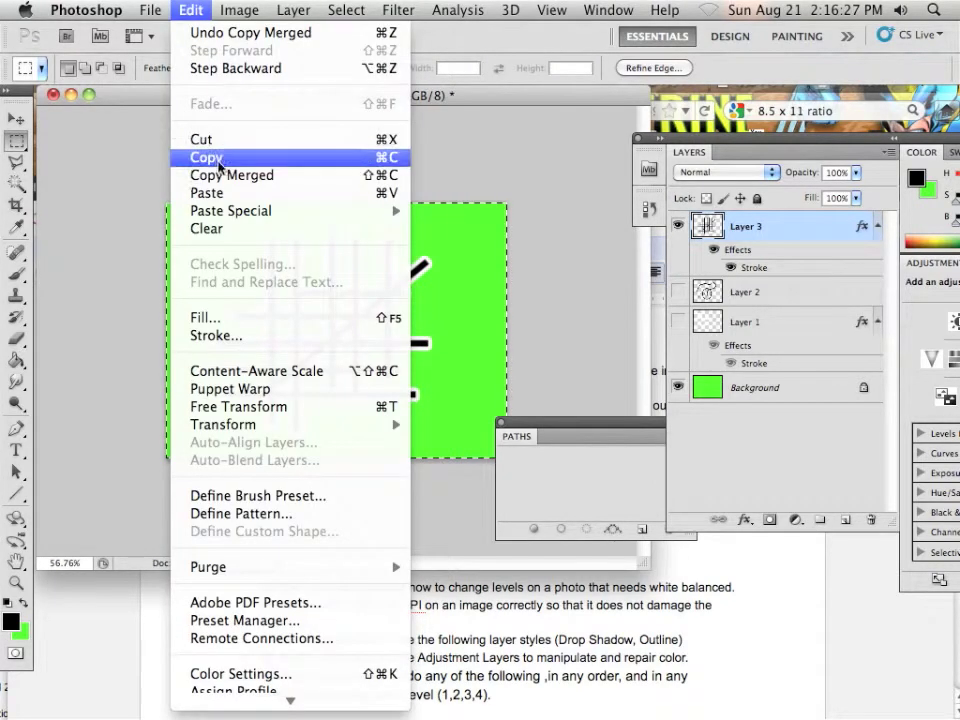
{"action": "left_click", "coordinate": [185, 191]}
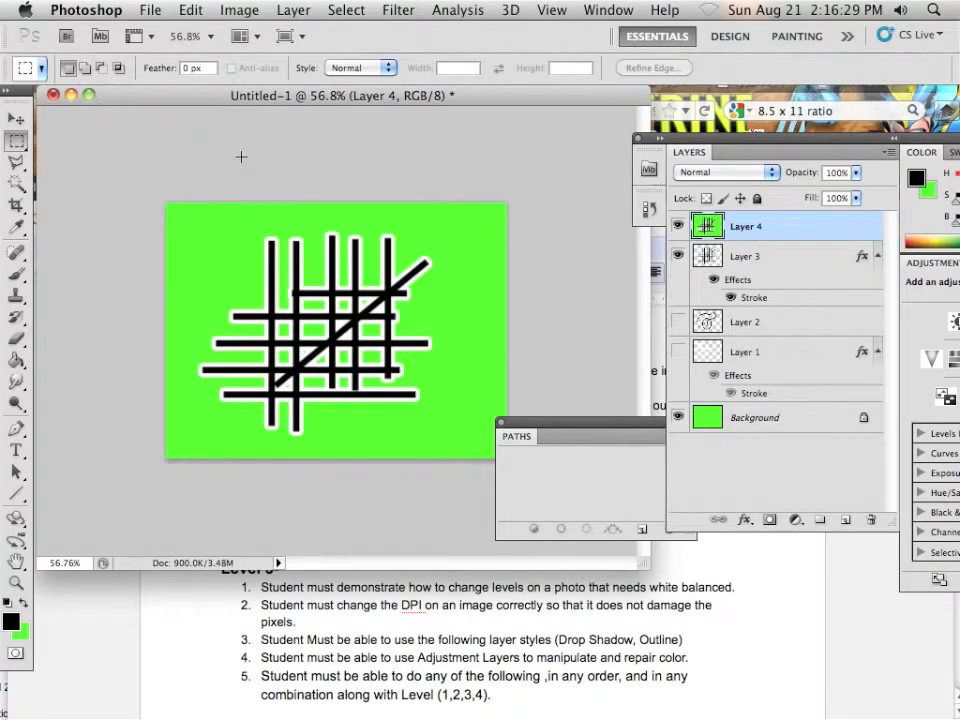
- Hide Layer 3 so only the pasted merged copy shows above the Background
{"action": "scroll", "coordinate": [268, 215], "scroll_direction": "up", "scroll_amount": 5}
{"action": "scroll", "coordinate": [268, 215], "scroll_direction": "down", "scroll_amount": 4}
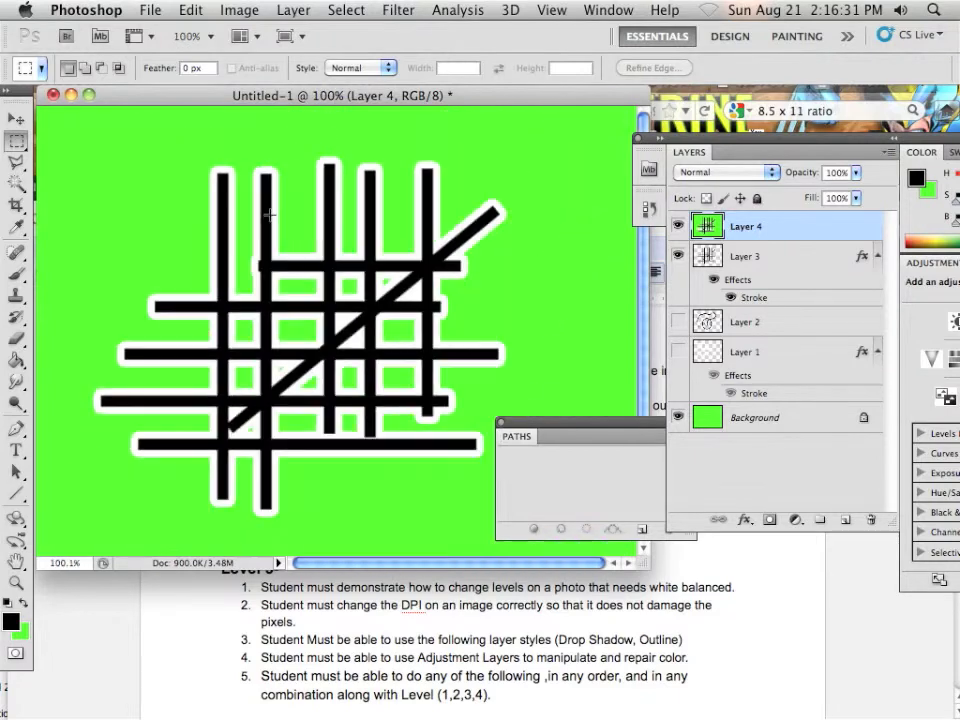
{"action": "left_click", "coordinate": [678, 256]}
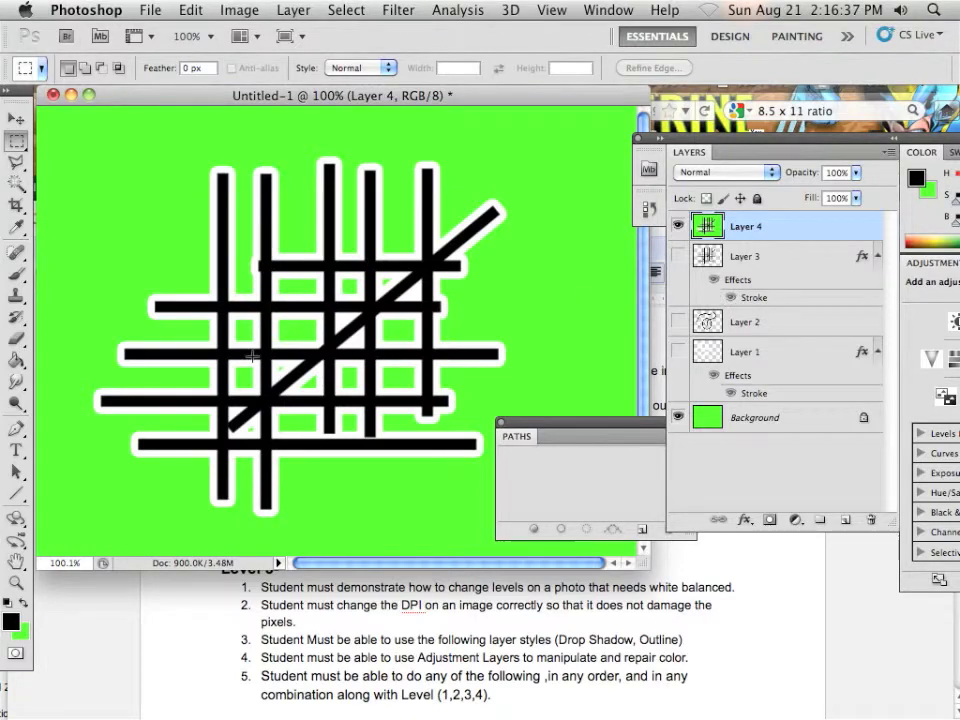
{"action": "scroll", "coordinate": [252, 356], "scroll_direction": "down", "scroll_amount": 2}
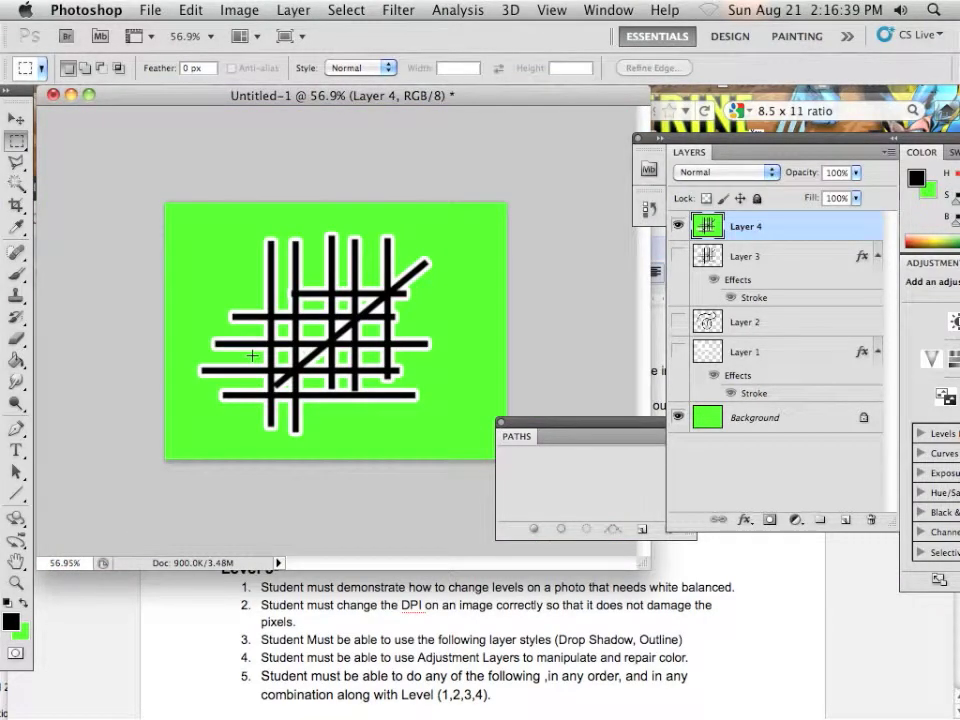